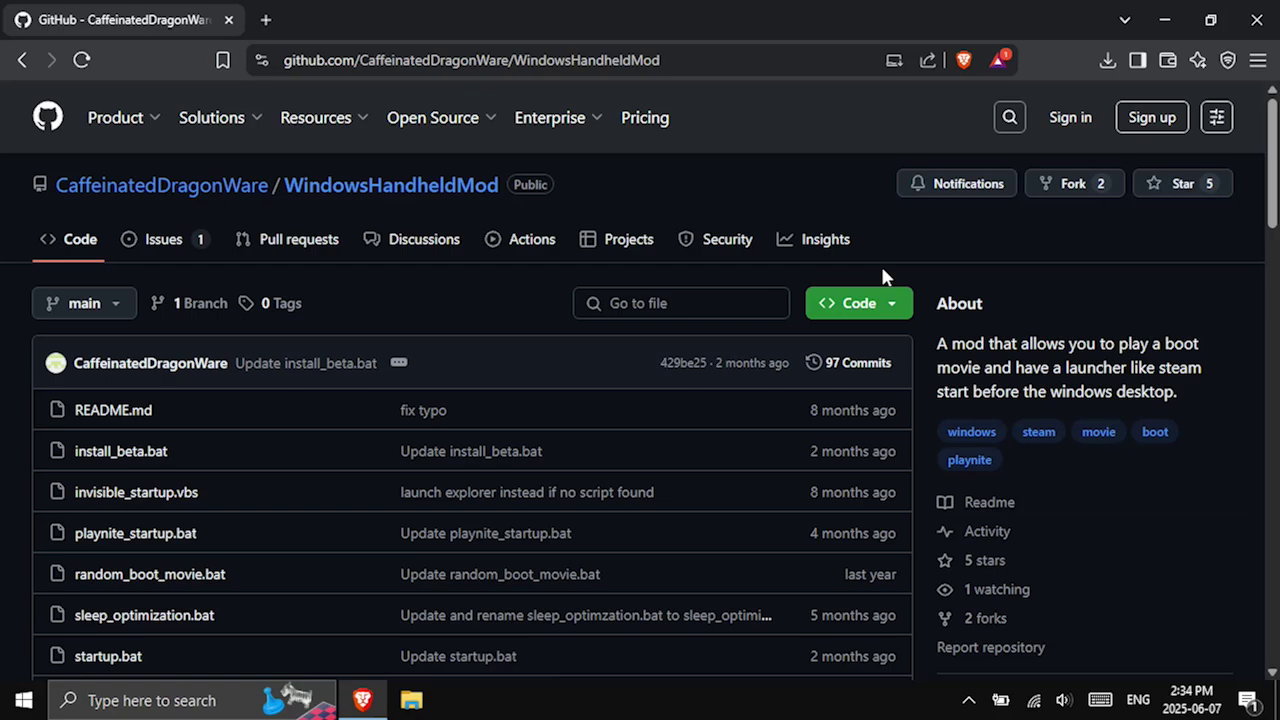
Download the WindowsHandheldMod repository as WindowsHandheldMod-main.zip into Downloads and check the downloads list.
left_click(862, 300)
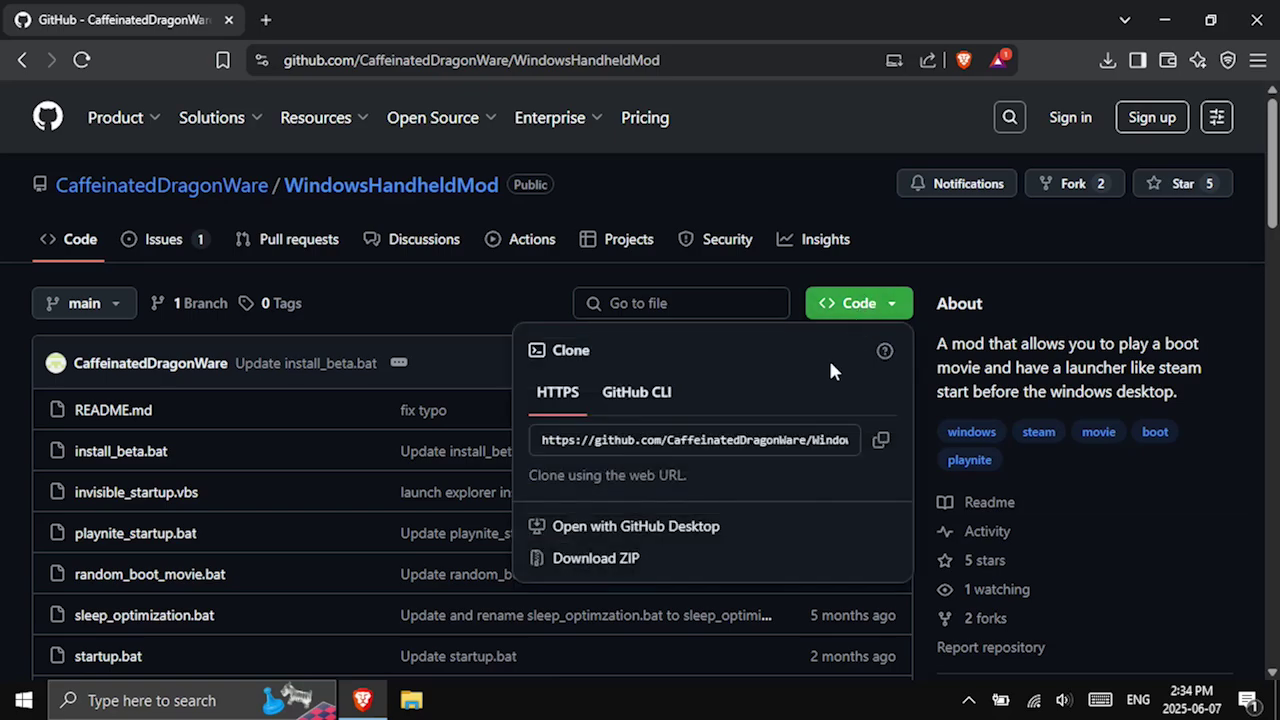
left_click(632, 558)
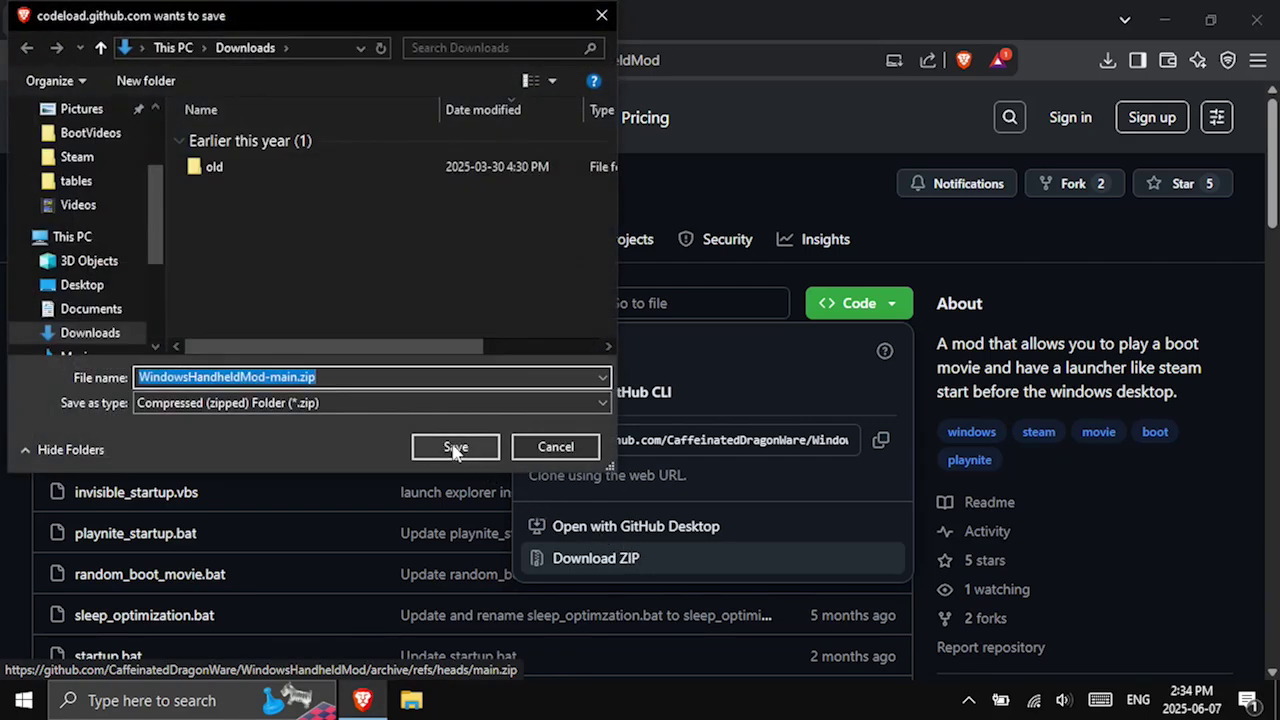
left_click(455, 449)
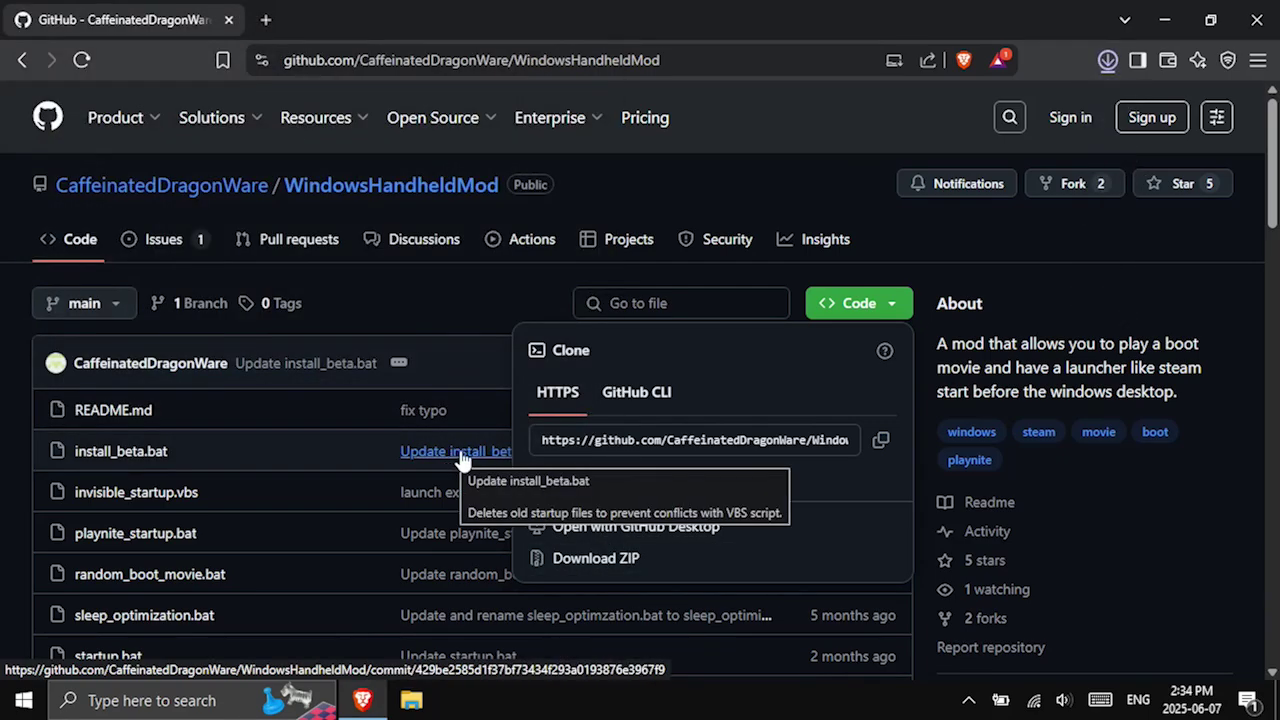
left_click(1108, 61)
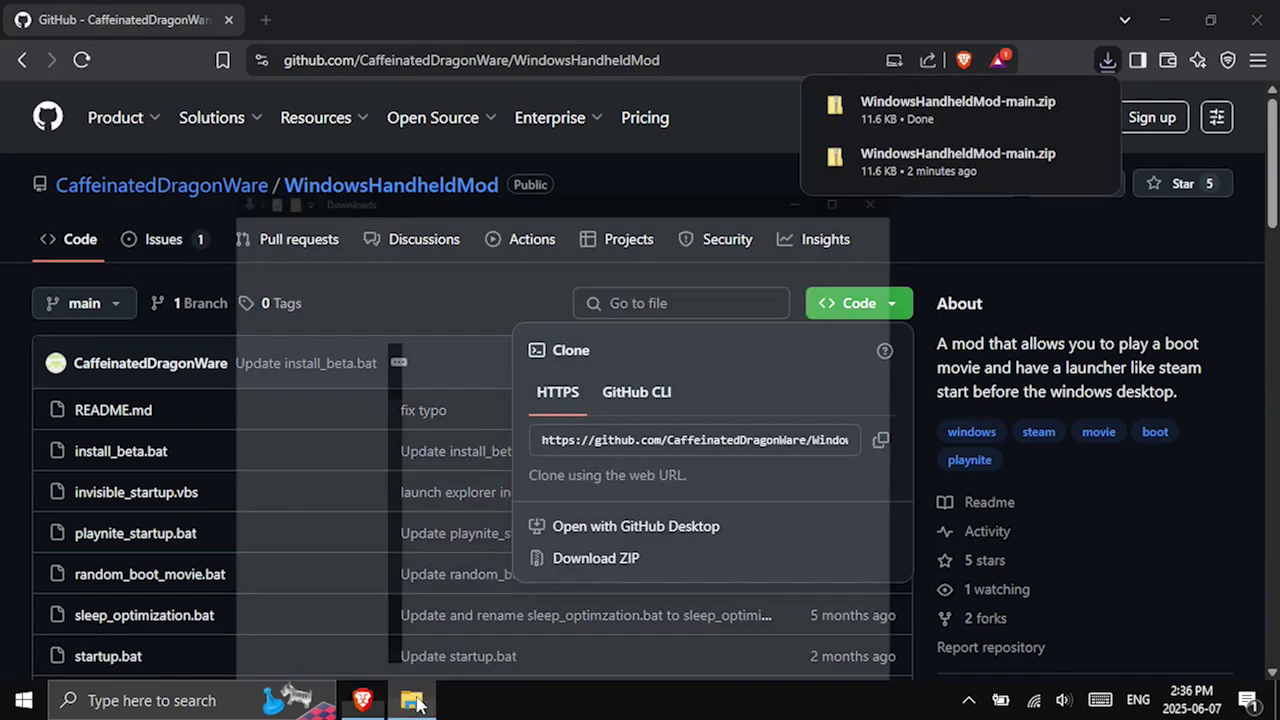
Extract WindowsHandheldMod-main.zip from Downloads into a WindowsHandheldMod-main folder.
left_click(422, 692)
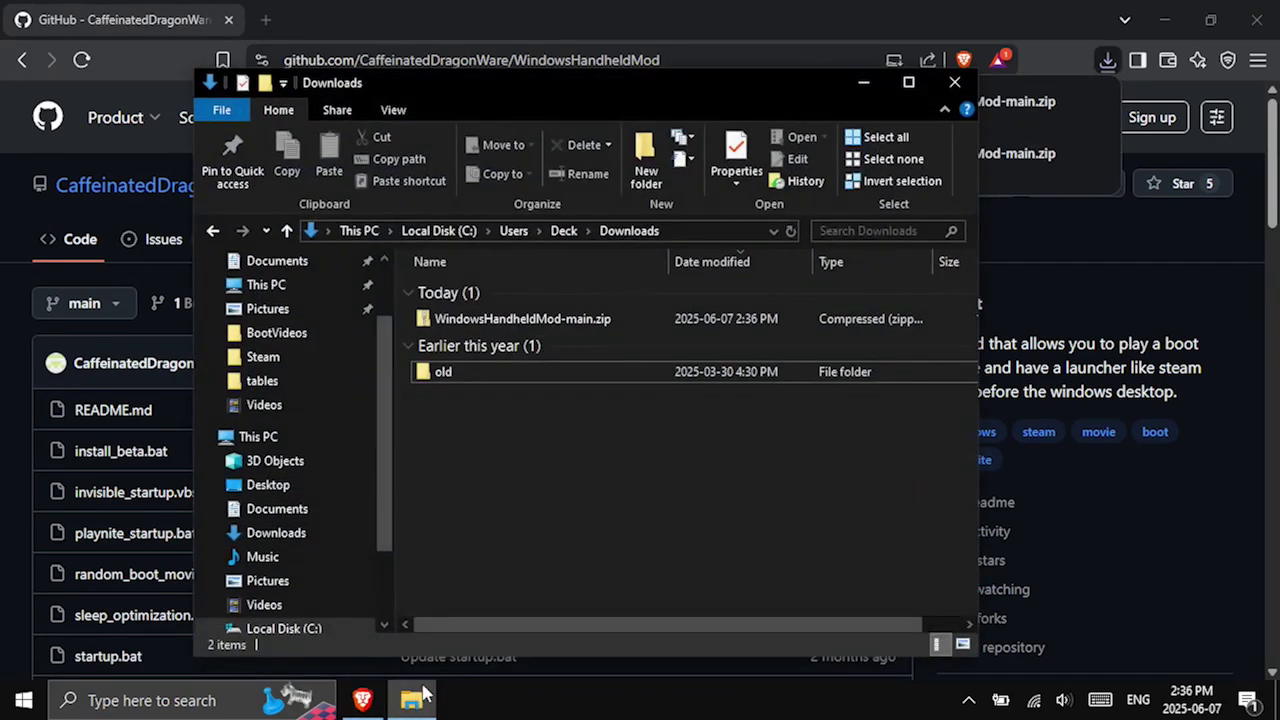
left_click(500, 332)
right_click(500, 332)
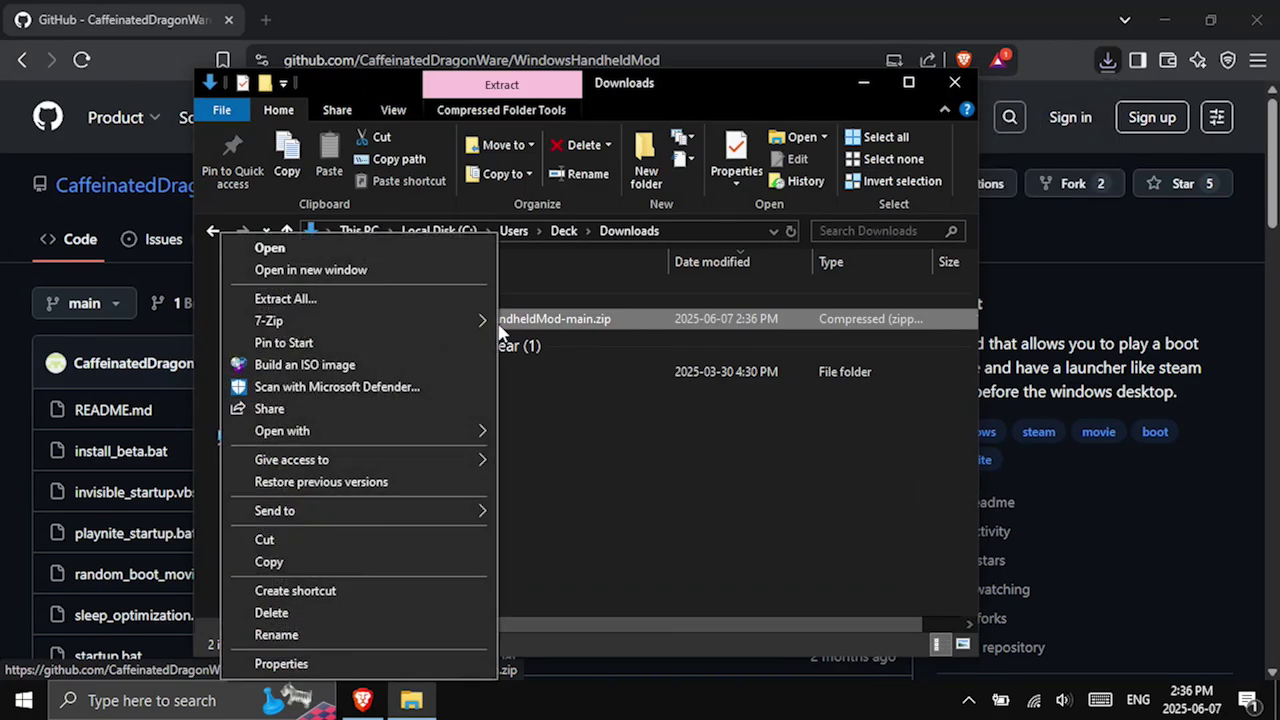
left_click(376, 298)
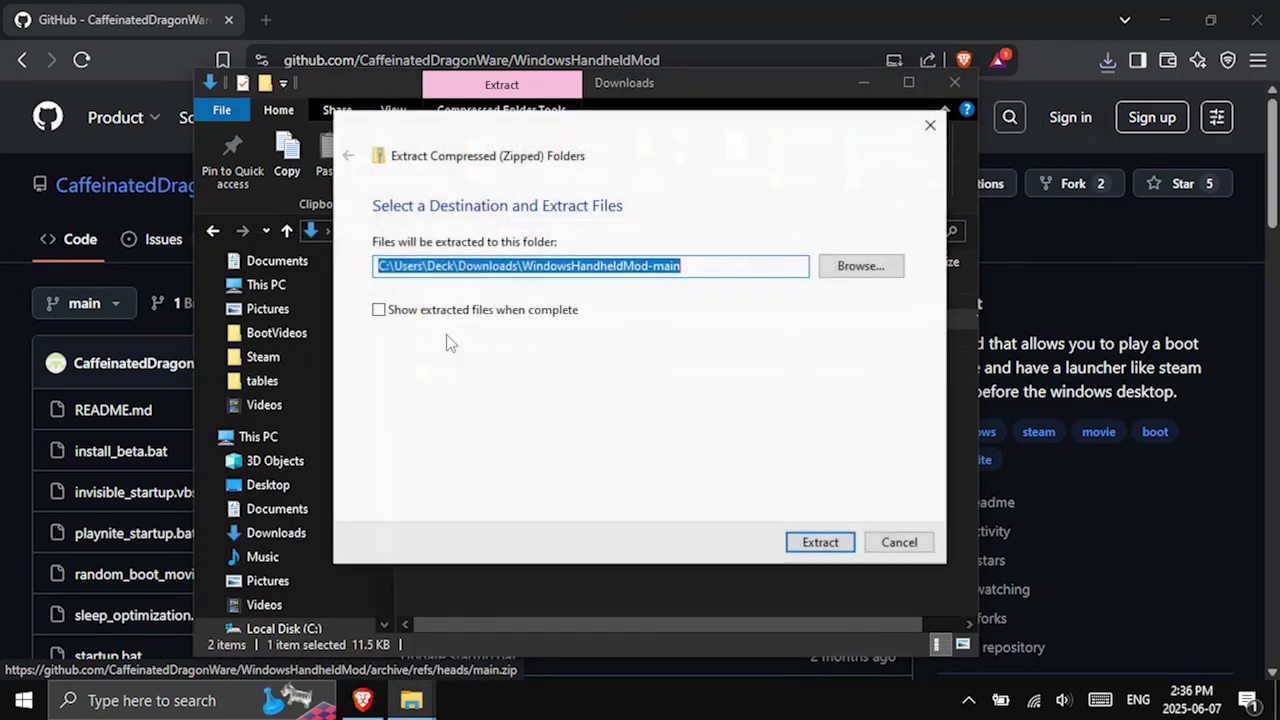
left_click(820, 543)
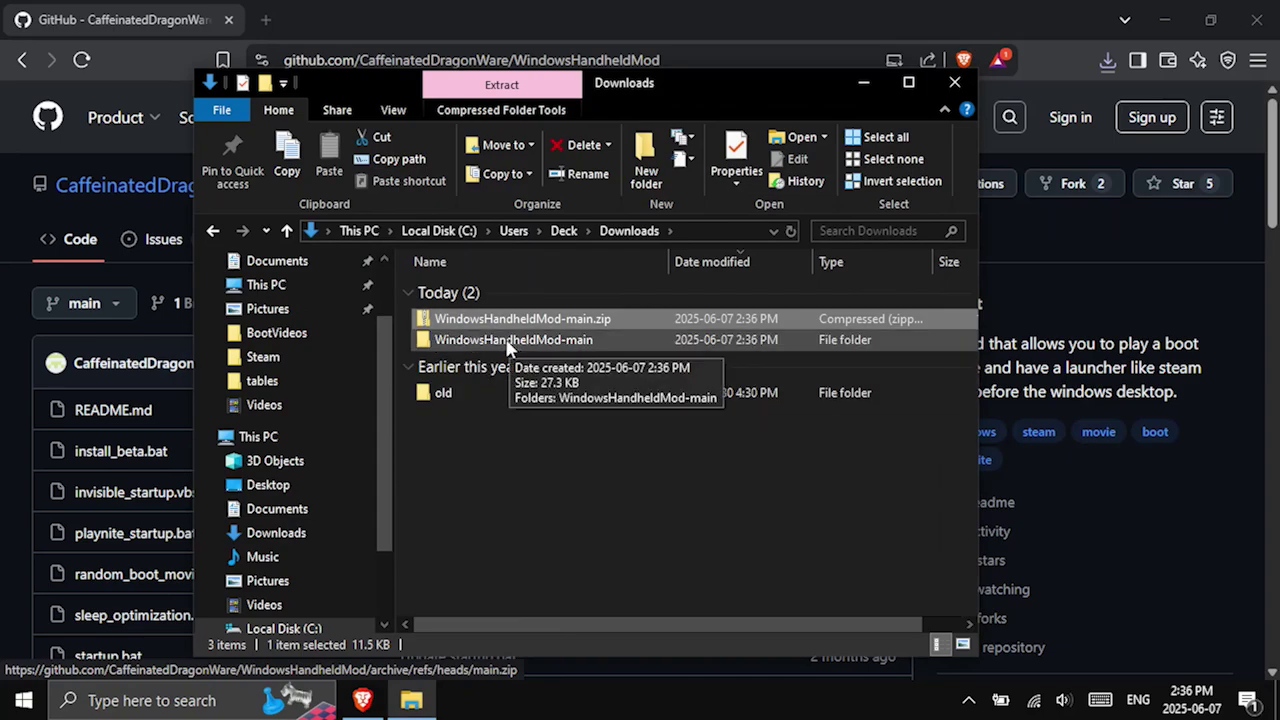
Open the inner WindowsHandheldMod-main folder holding the nine script files.
double_click(507, 343)
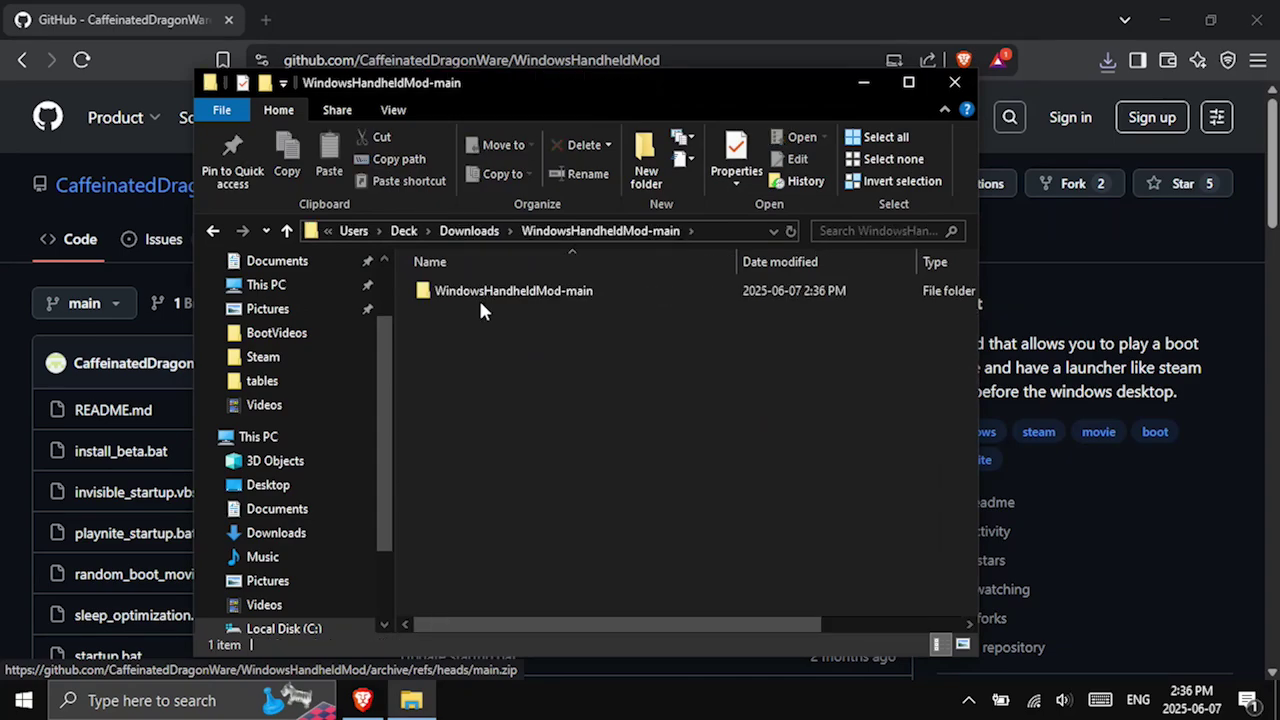
left_click(480, 299)
double_click(480, 296)
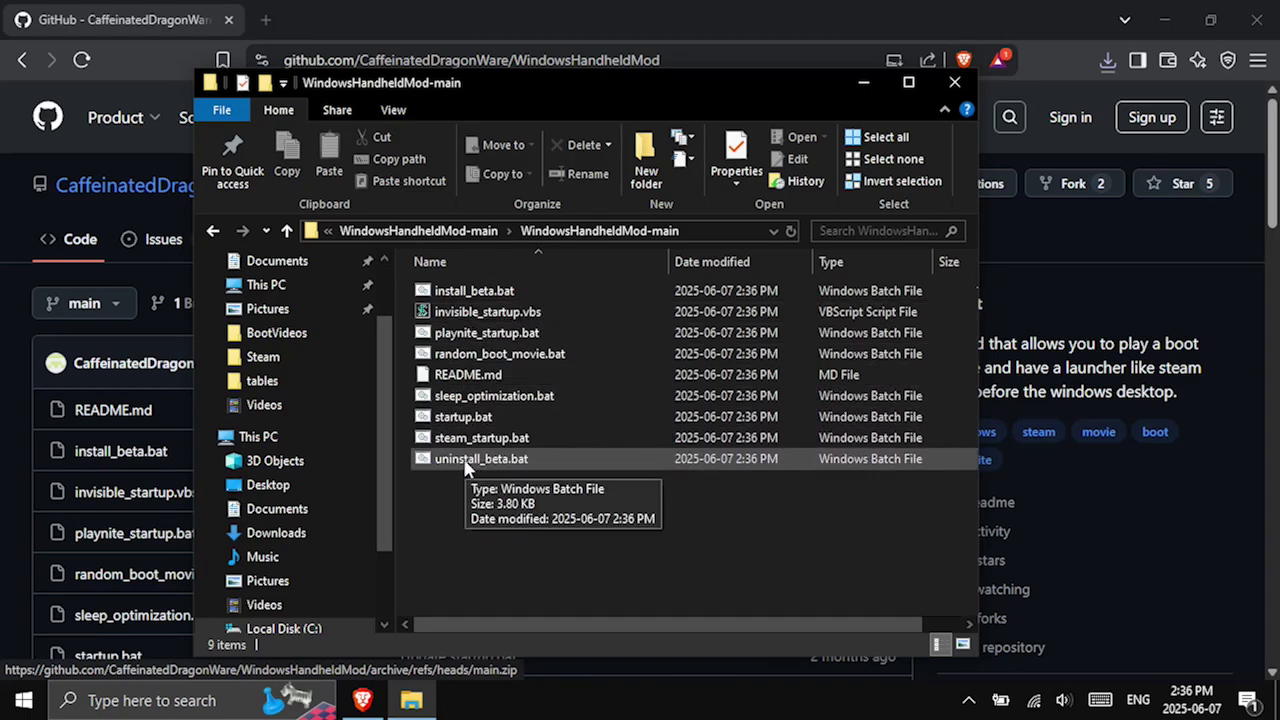
Review sleep_optimization.bat in Notepad, allowing it past the SmartScreen warning, then close it unchanged.
right_click(476, 398)
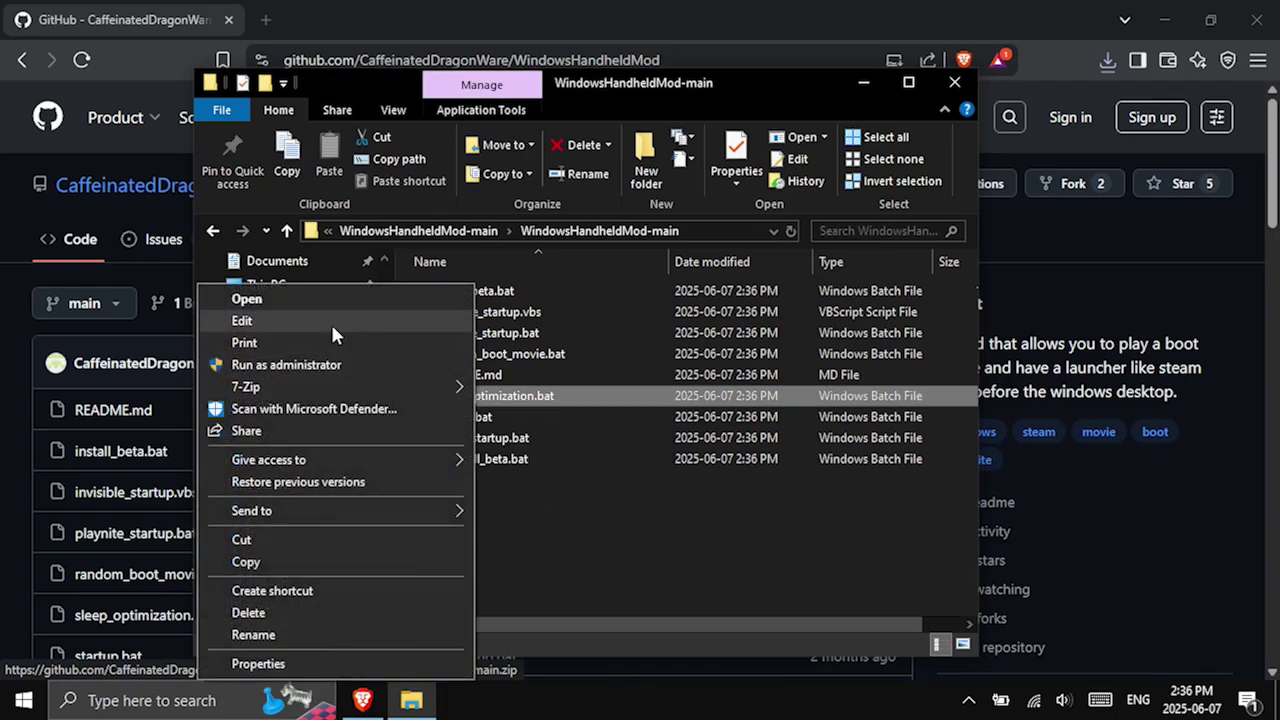
left_click(328, 319)
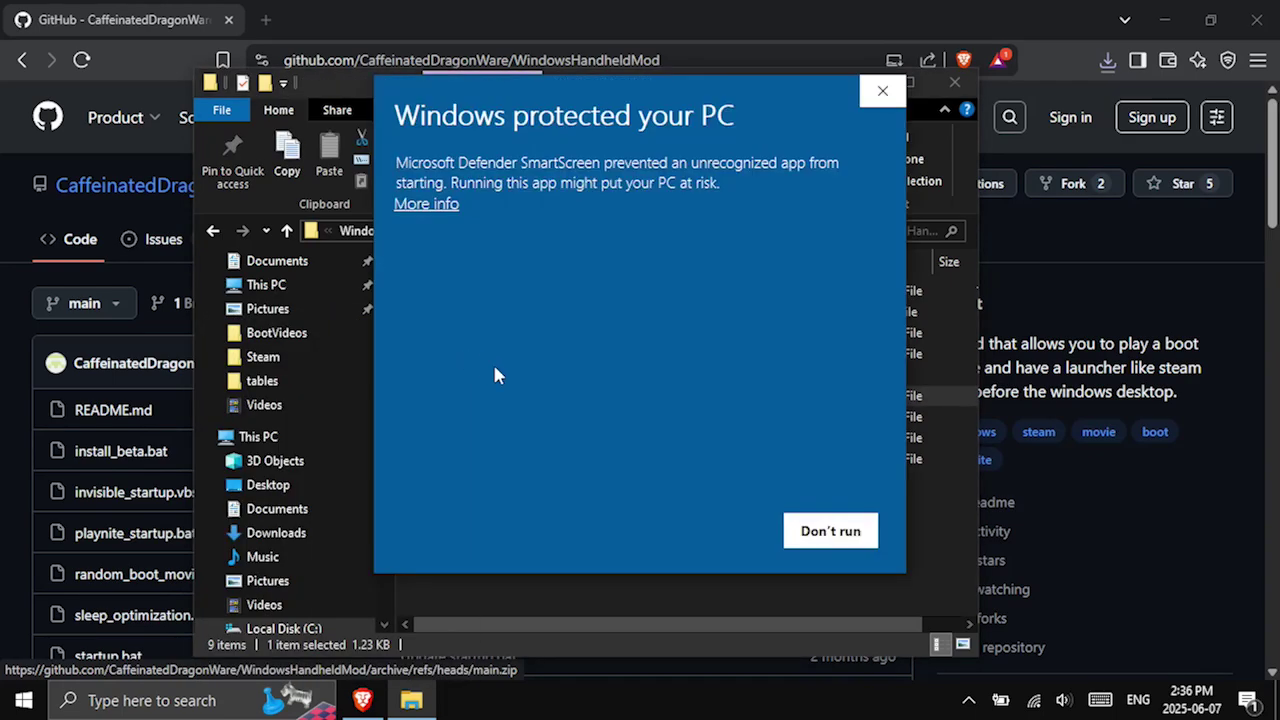
left_click(434, 205)
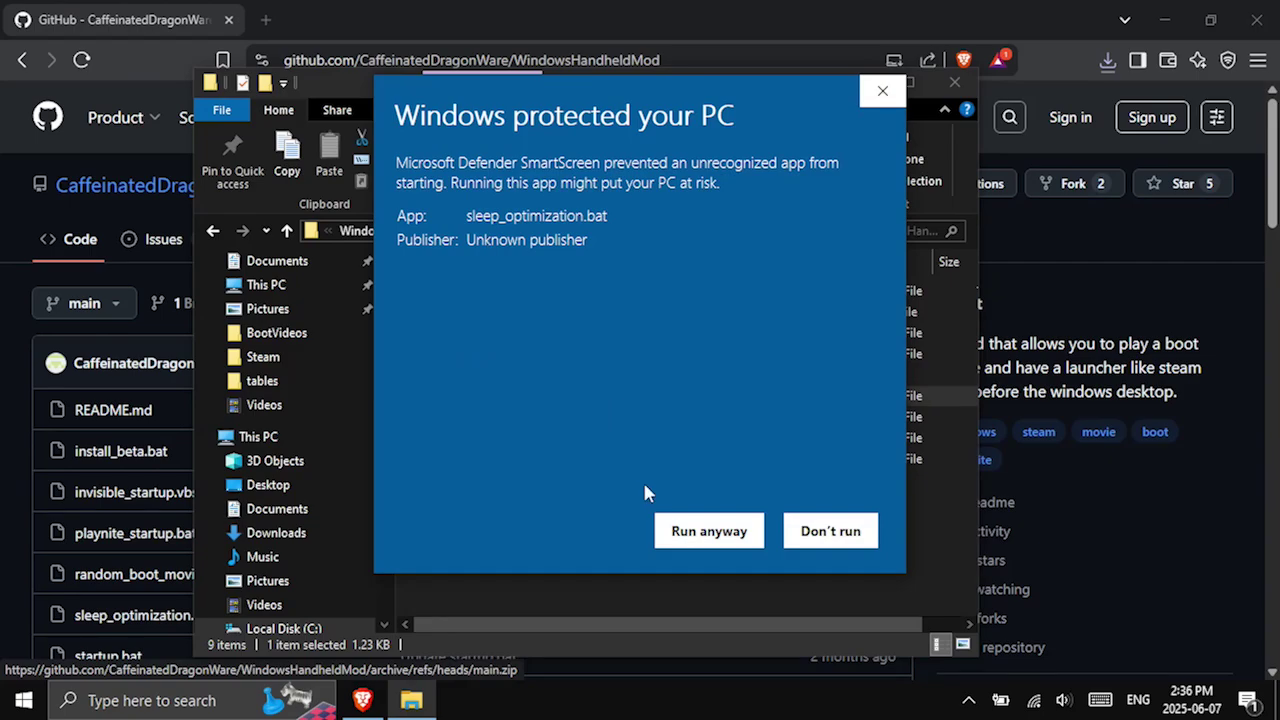
left_click(677, 531)
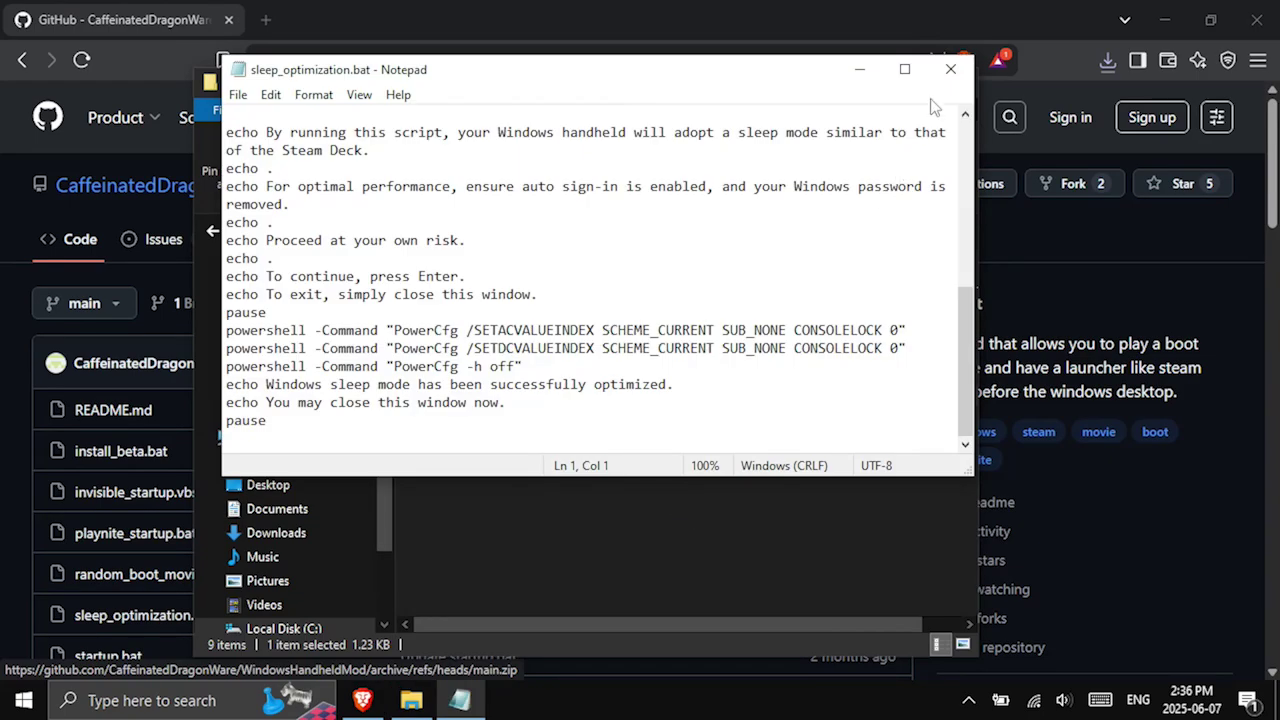
left_click(951, 72)
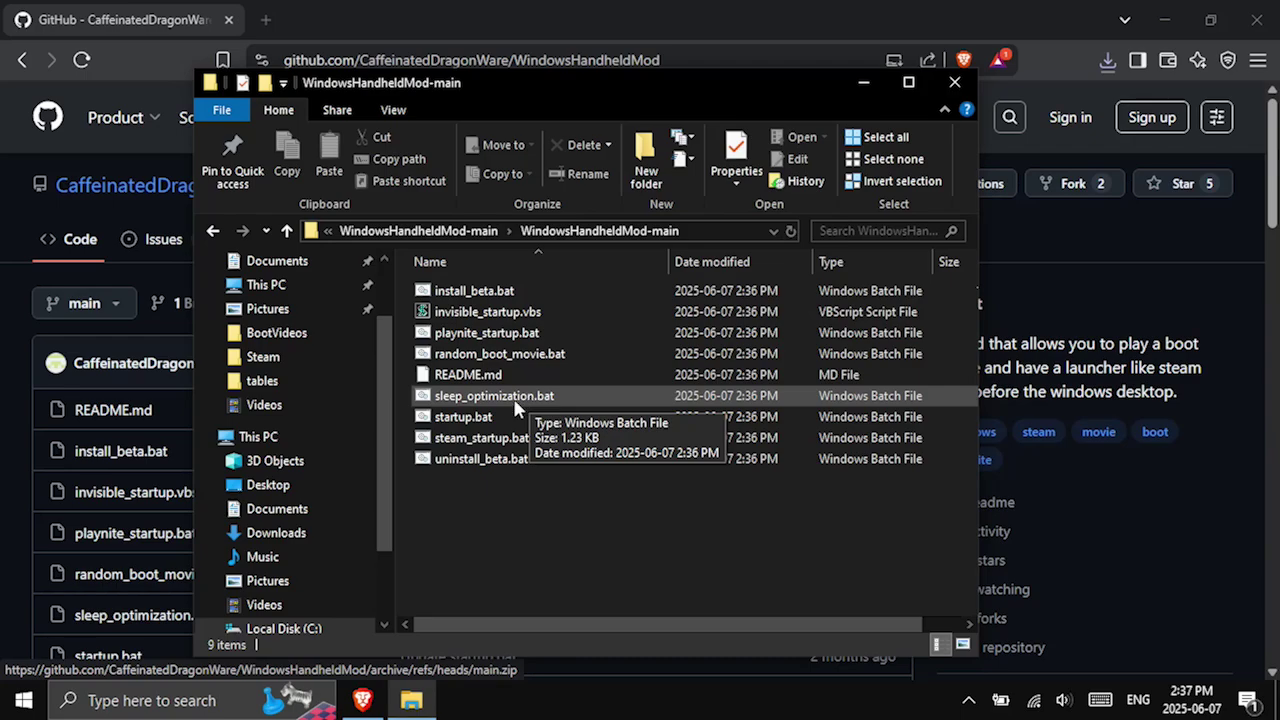
Run sleep_optimization.bat to optimize sleep mode and close its console.
double_click(515, 396)
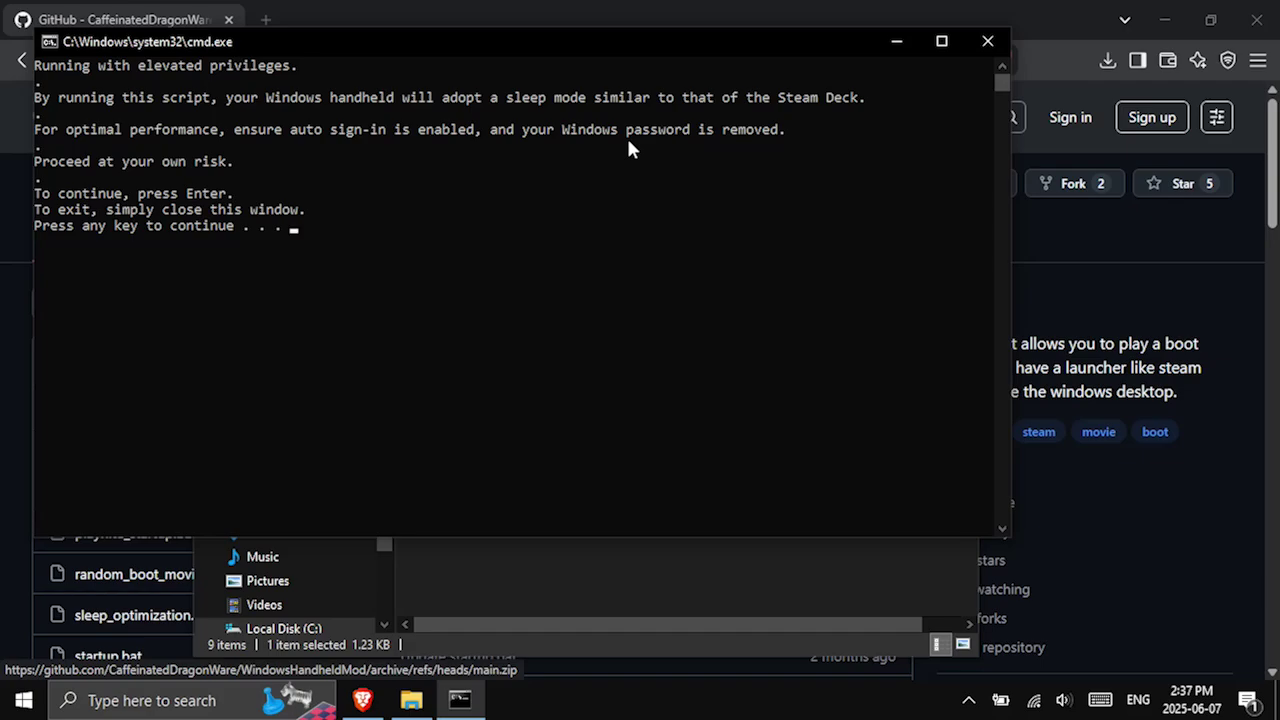
key("Return")
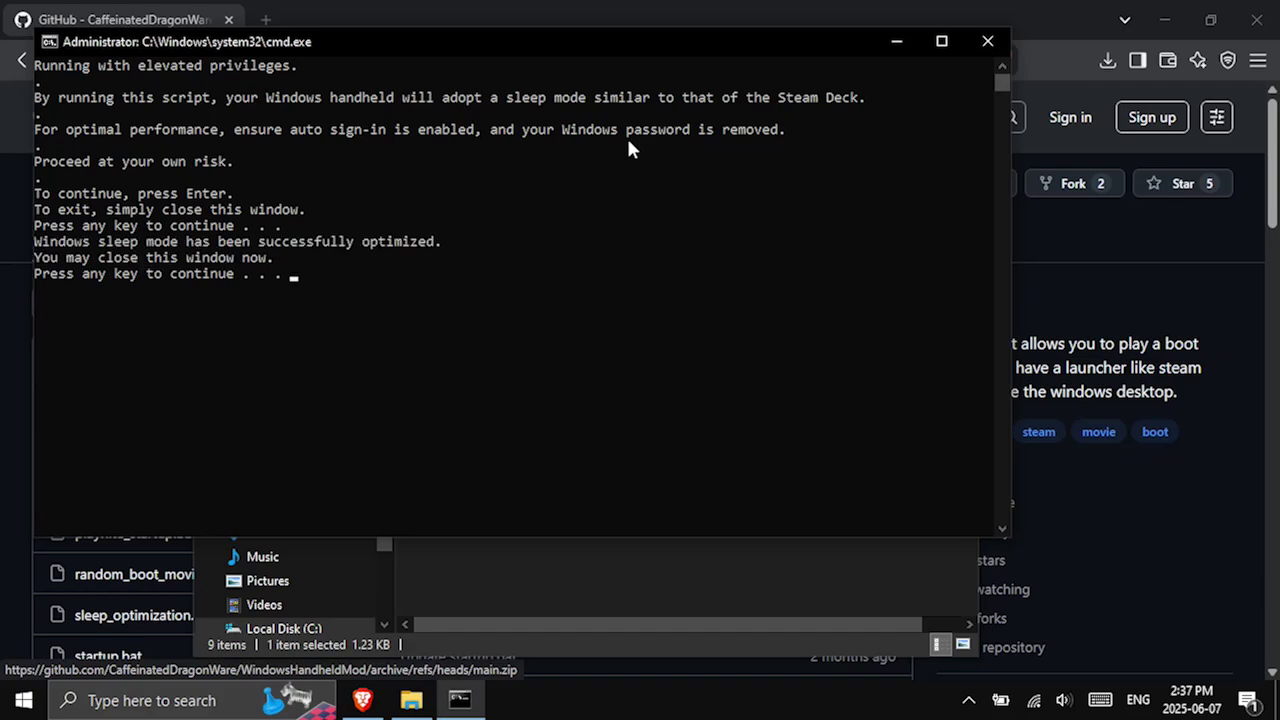
key("Return")
Launch install_beta.bat past the SmartScreen warning and continue beyond the installer's introduction.
left_click(490, 515)
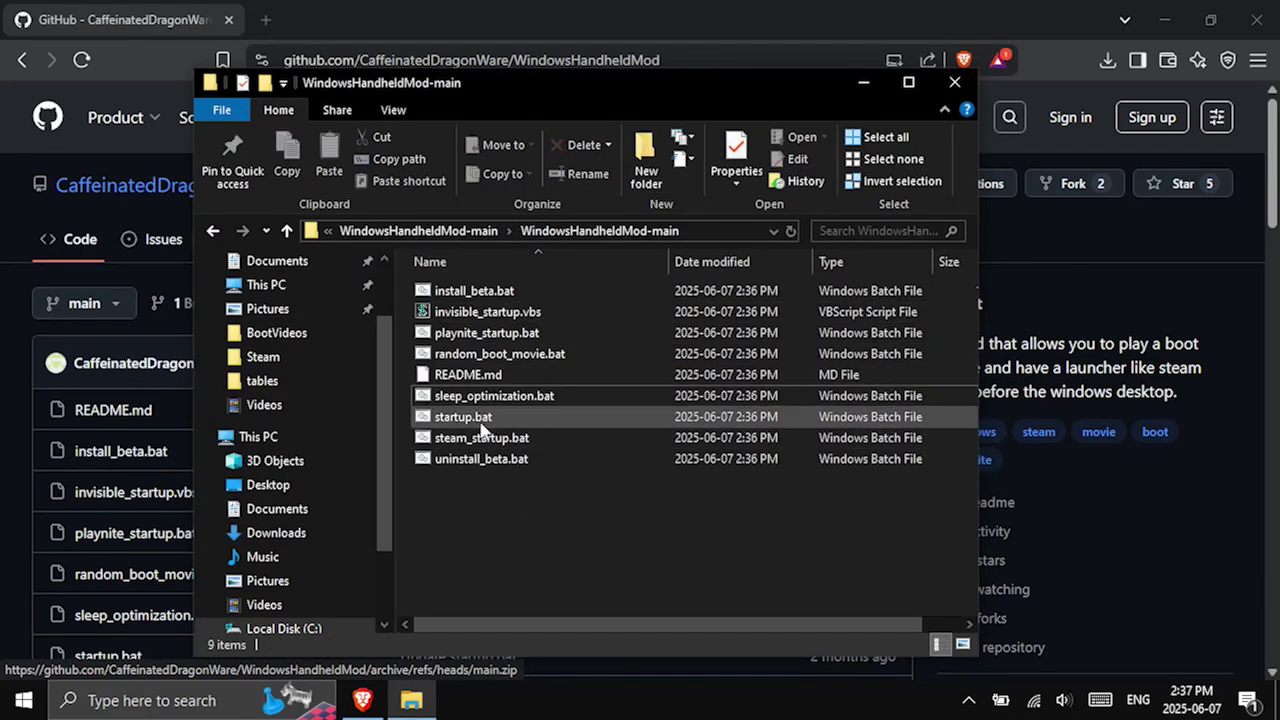
double_click(493, 291)
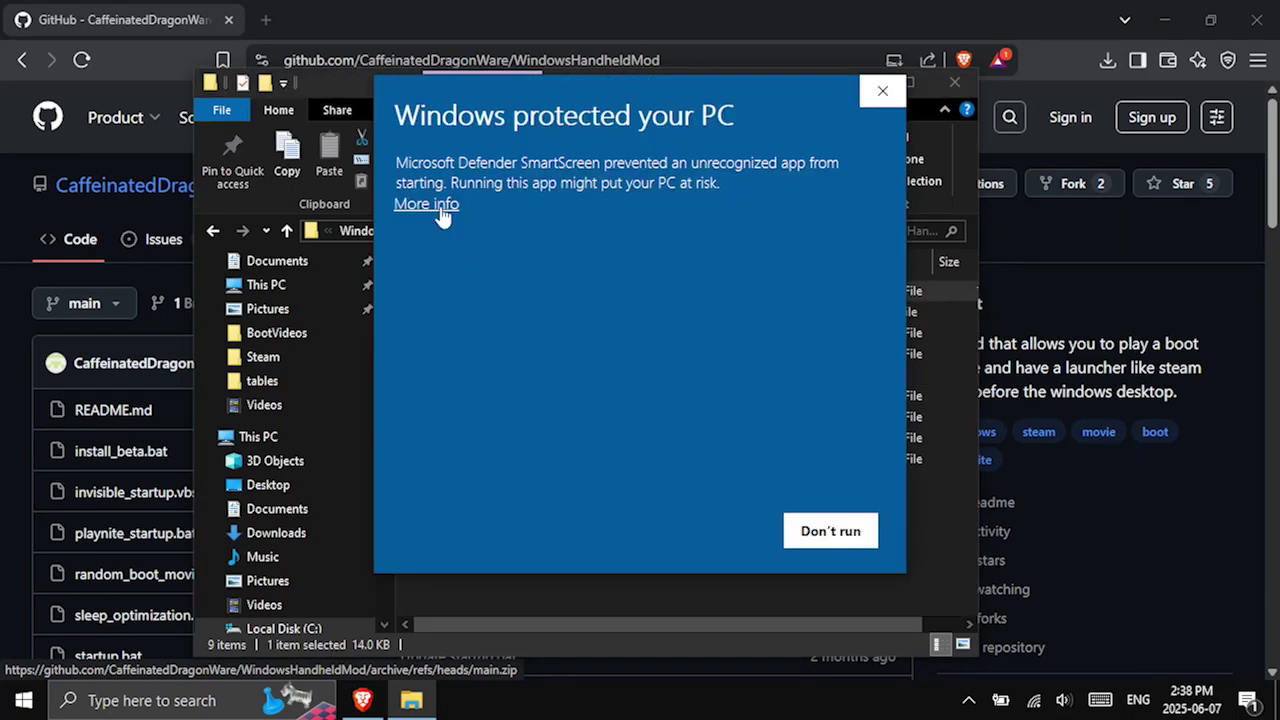
left_click(441, 206)
left_click(669, 528)
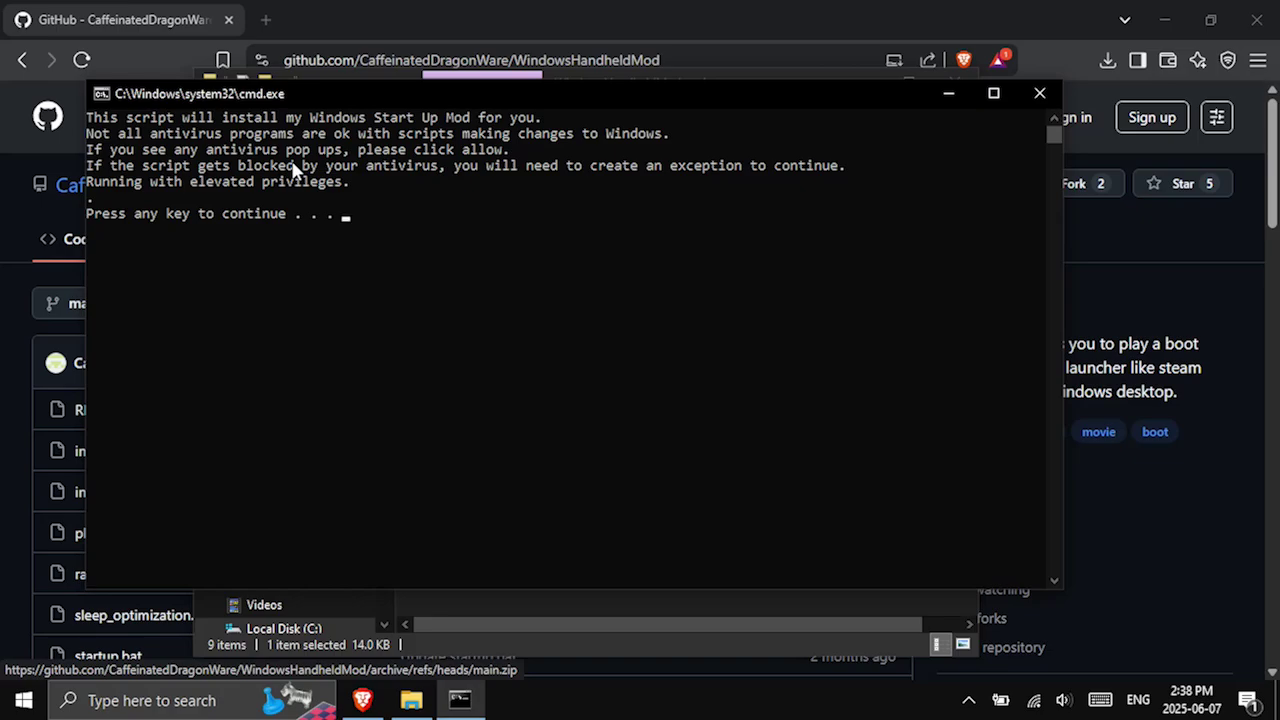
key("Return")
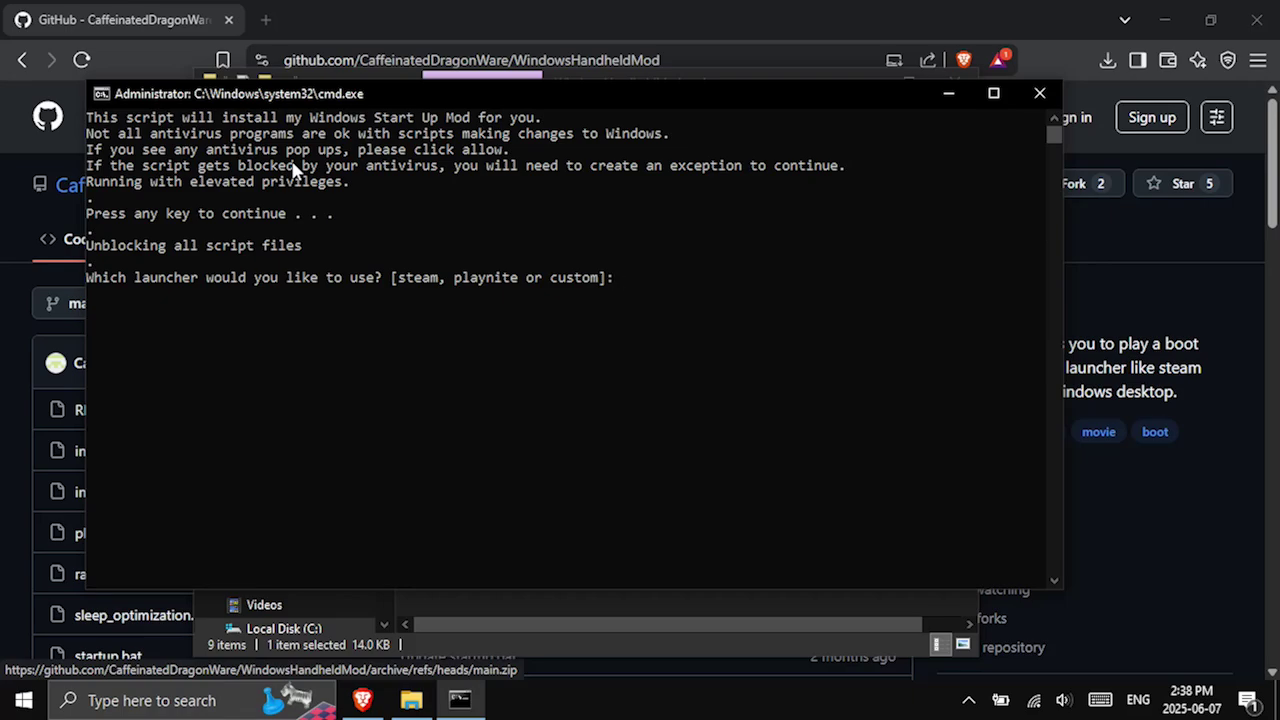
Enter steam as the launcher and answer n to the custom boot movie.
type("steam")
key("BackSpace")
key("Return")
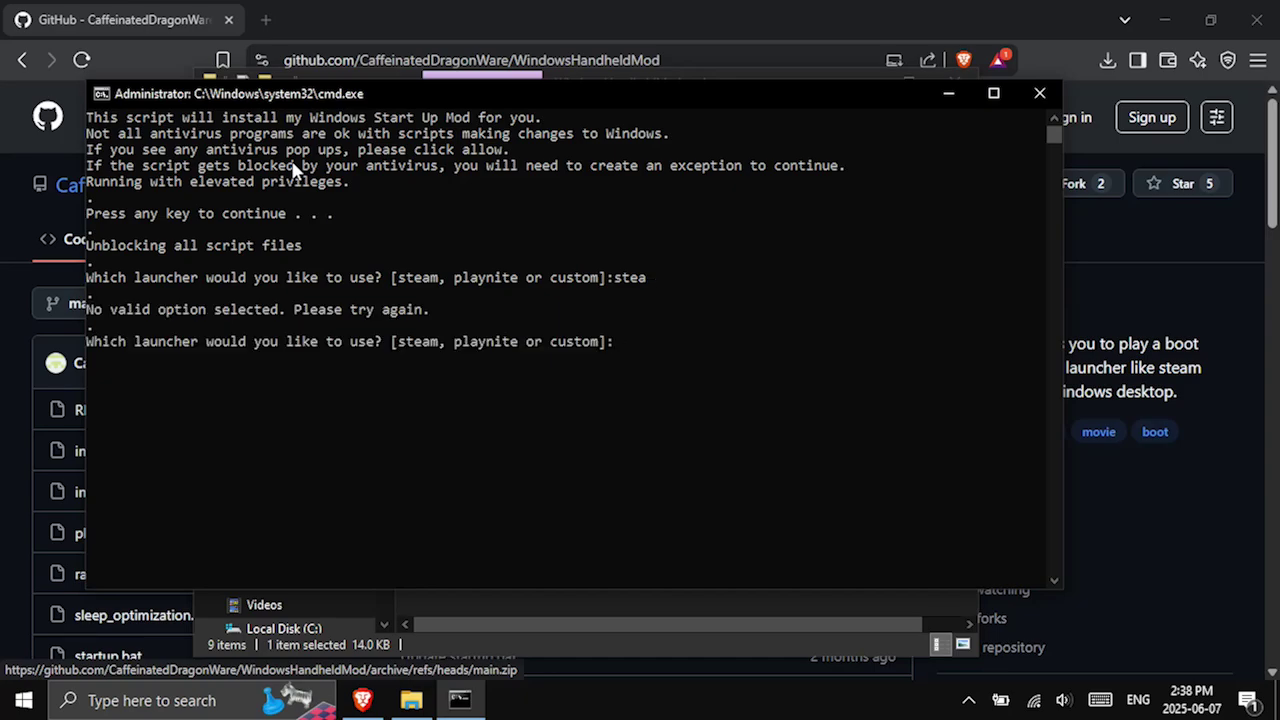
type("steam")
key("Return")
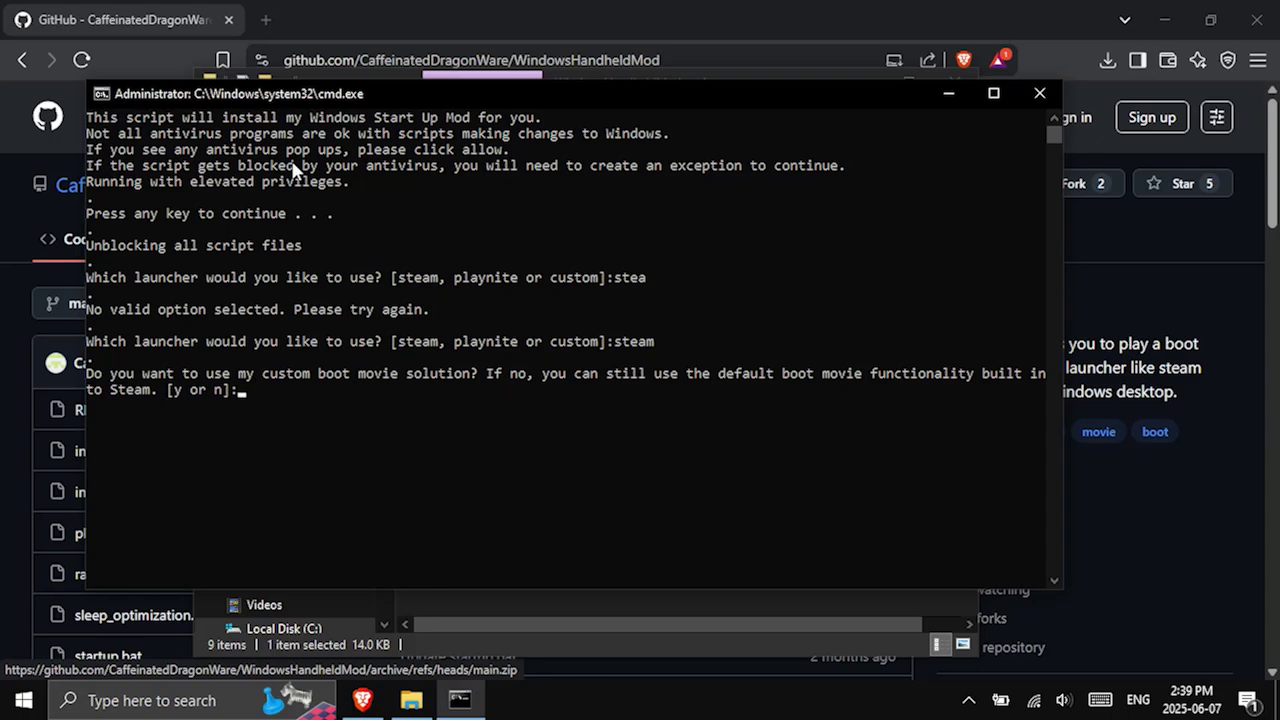
type("n")
key("Return")
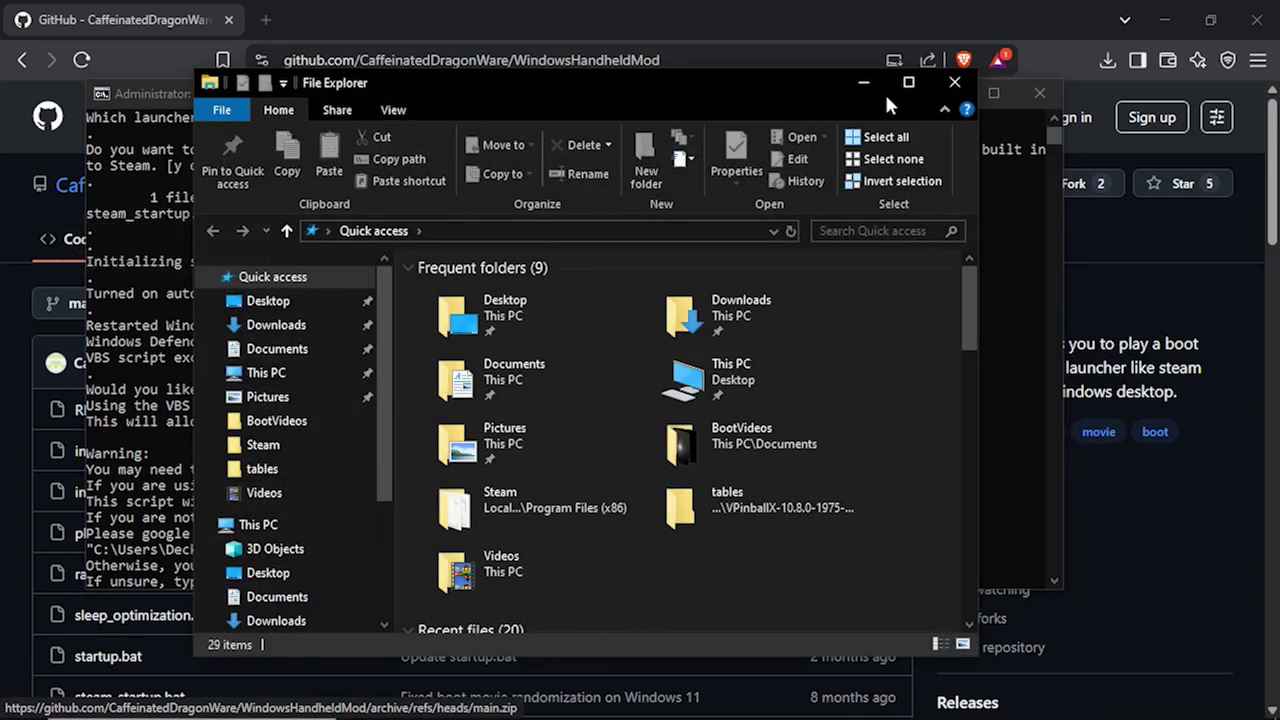
Close the popped-up File Explorer window and scroll back through the installer output.
left_click(956, 84)
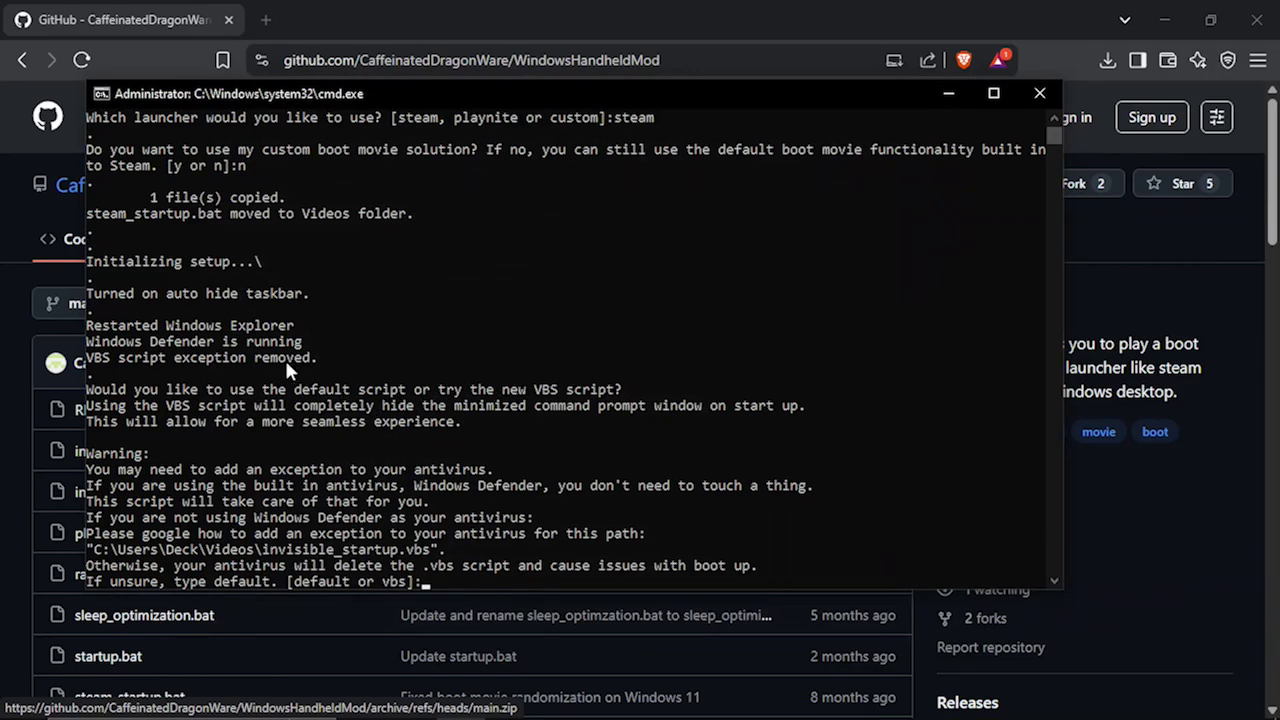
scroll(267, 291, "up", 2)
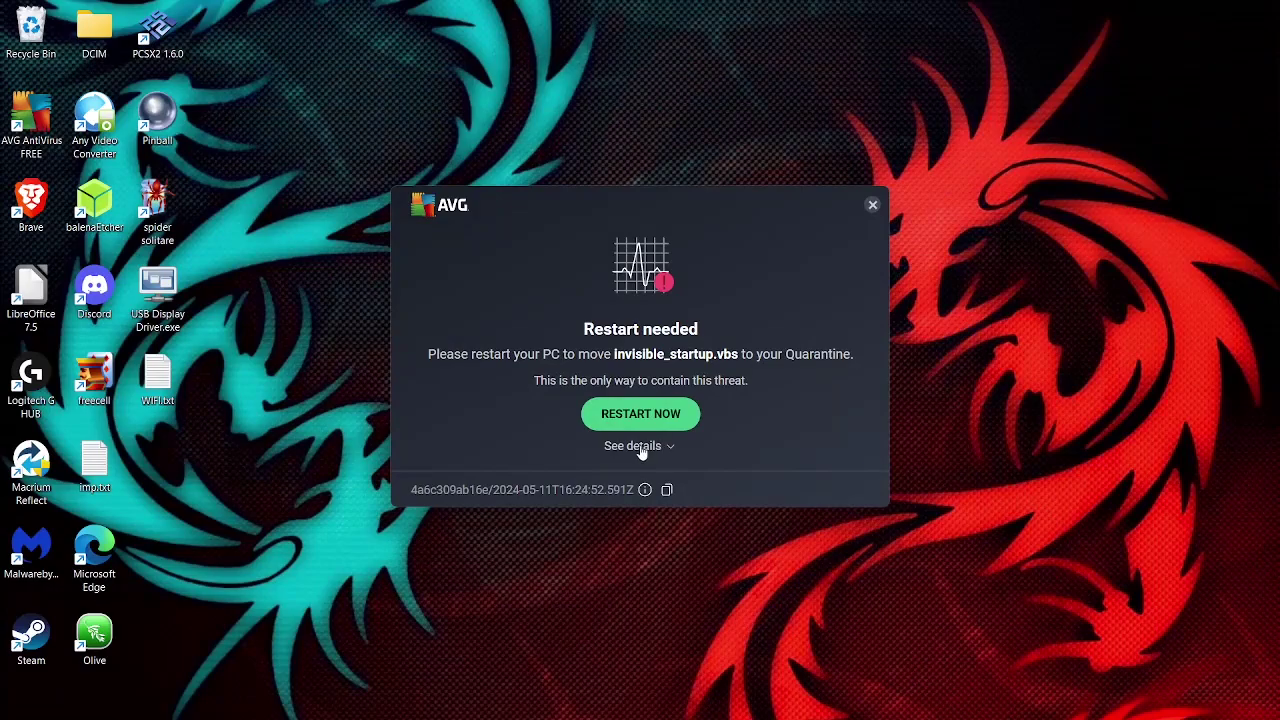
Permanently delete invisible_startup.vbs from AVG's quarantine.
left_click(640, 447)
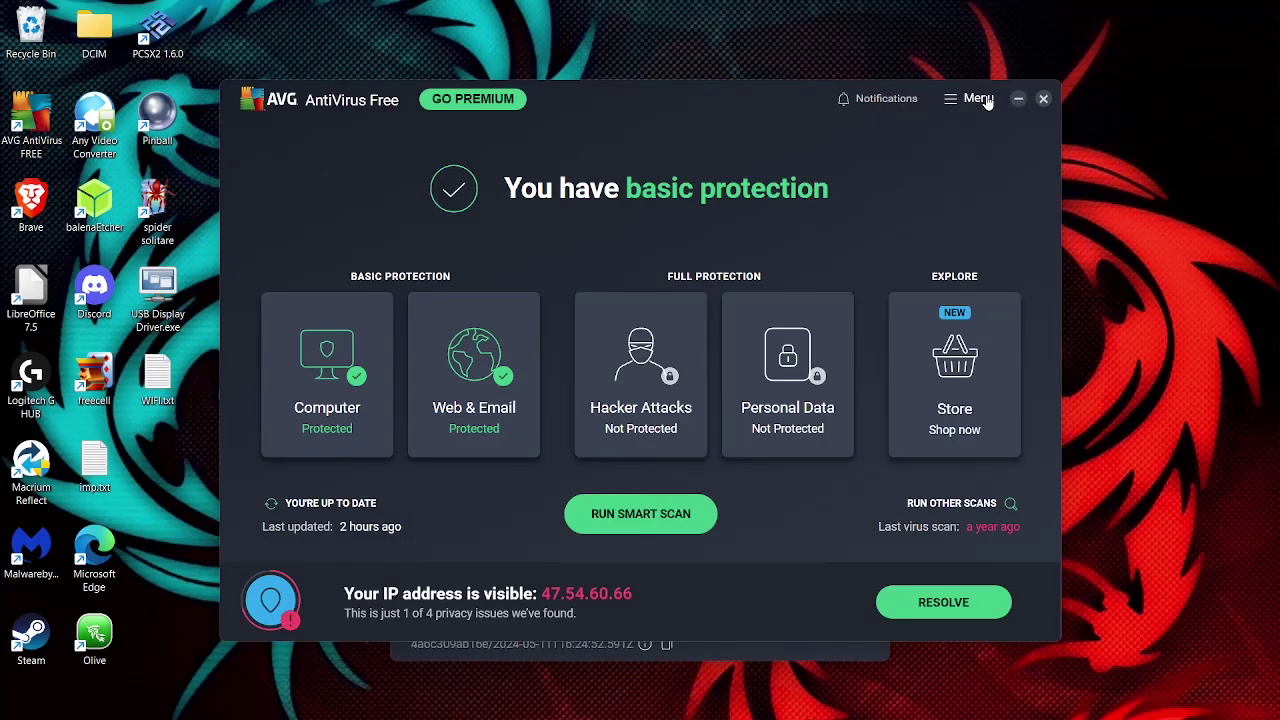
left_click(1015, 98)
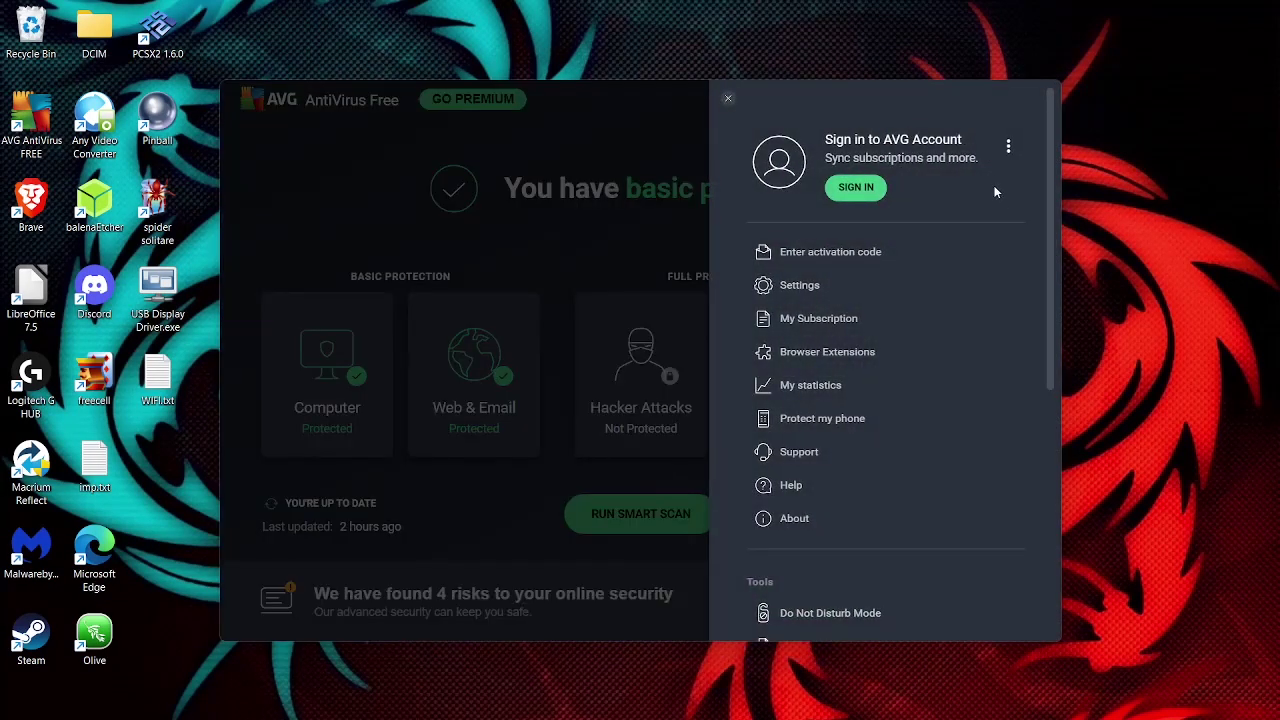
left_click_drag(1050, 238, 1030, 407)
left_click(864, 394)
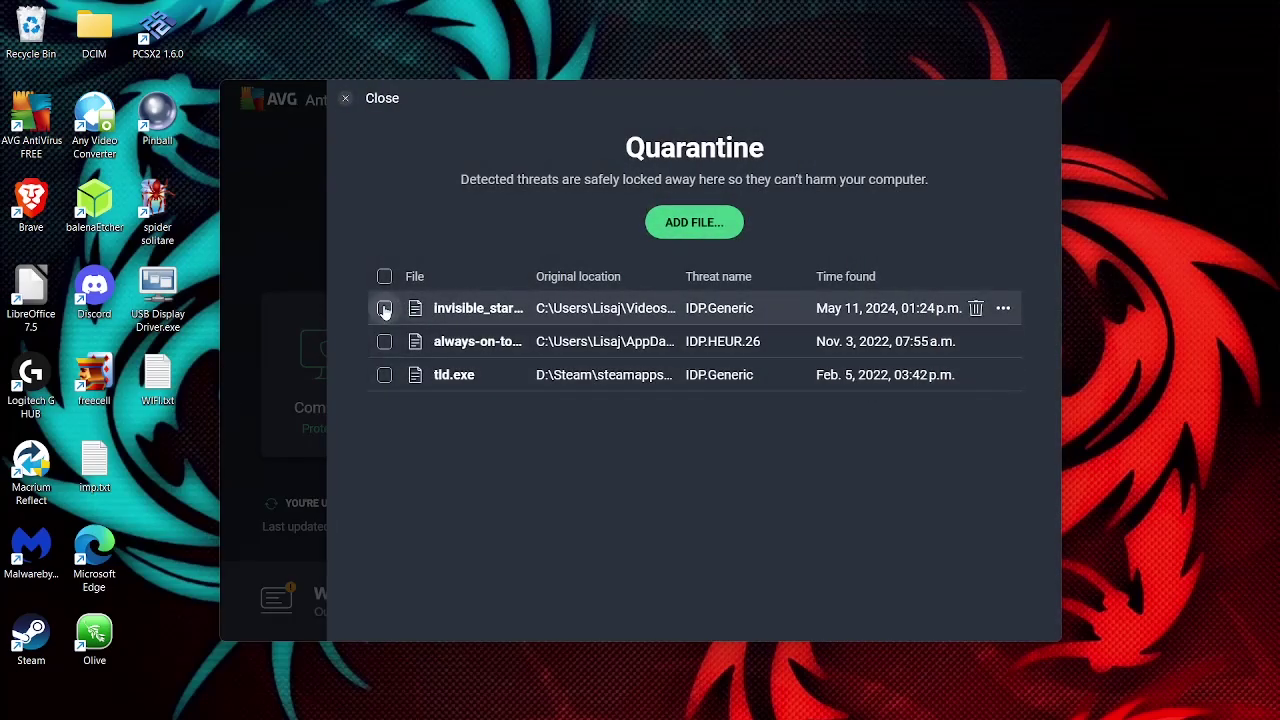
left_click(384, 308)
left_click(679, 612)
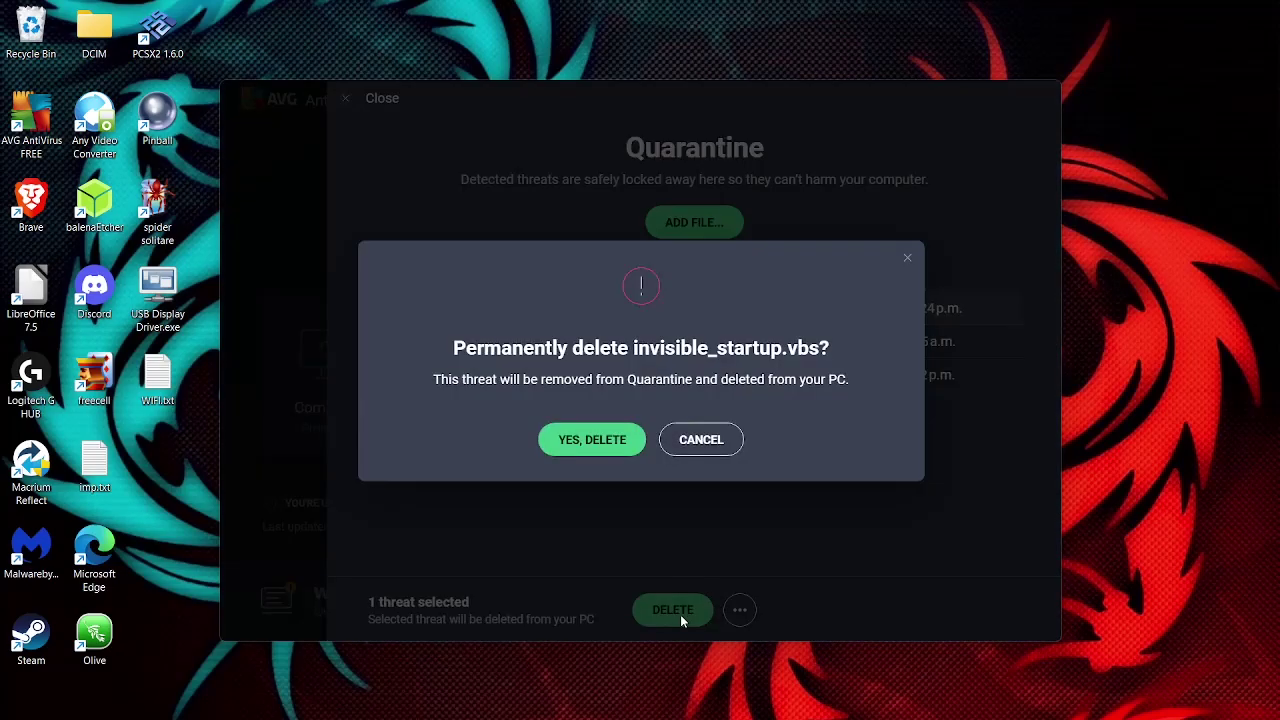
left_click(607, 444)
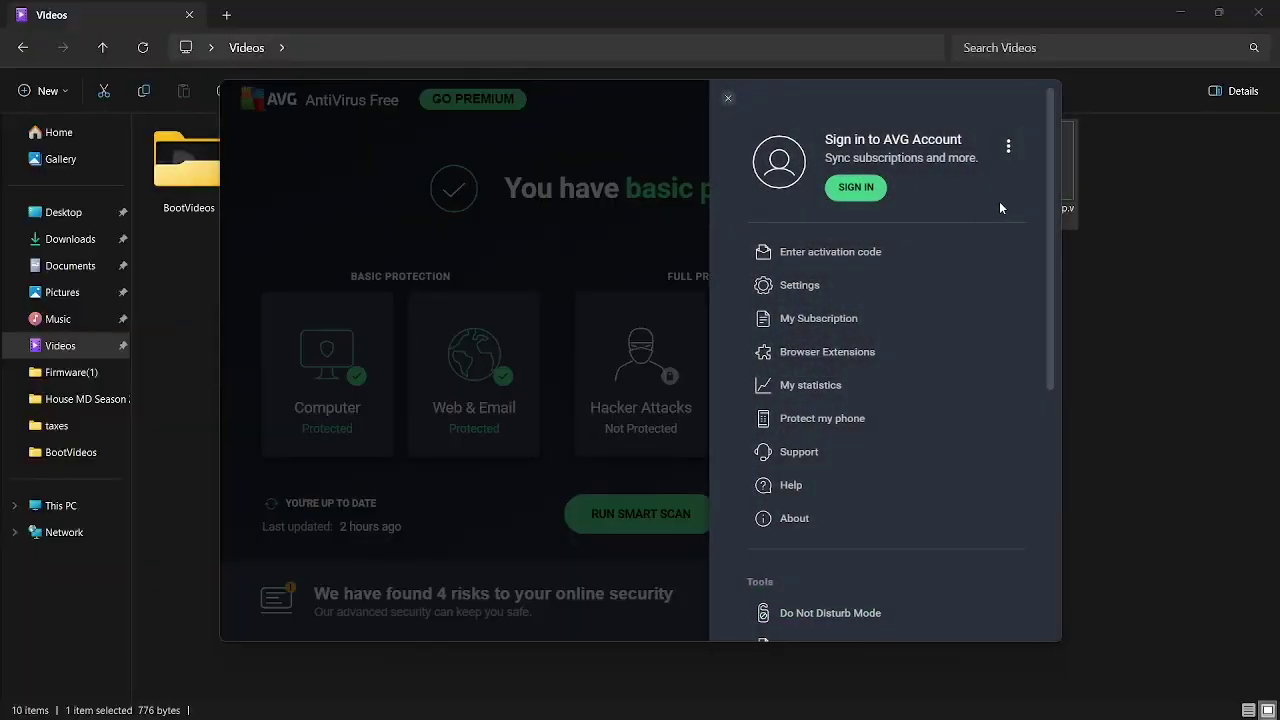
Start adding a new exception in AVG's Exceptions settings.
left_click(880, 284)
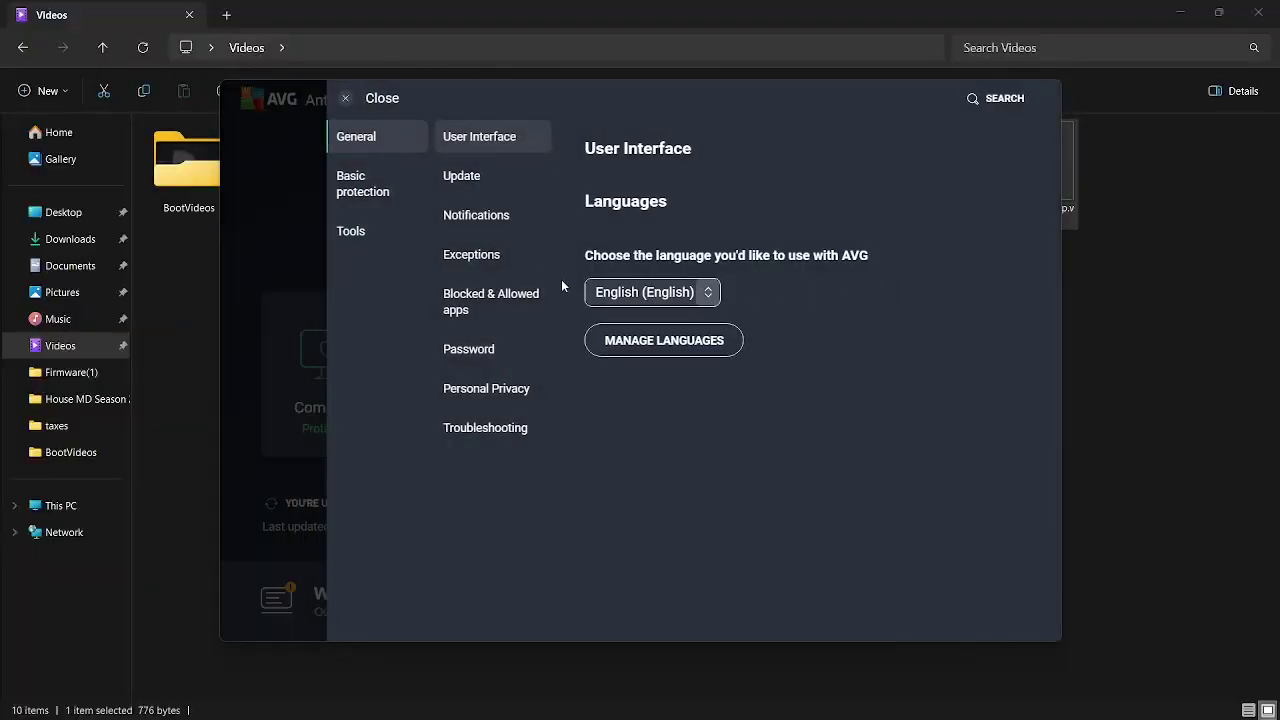
left_click(502, 265)
left_click(650, 245)
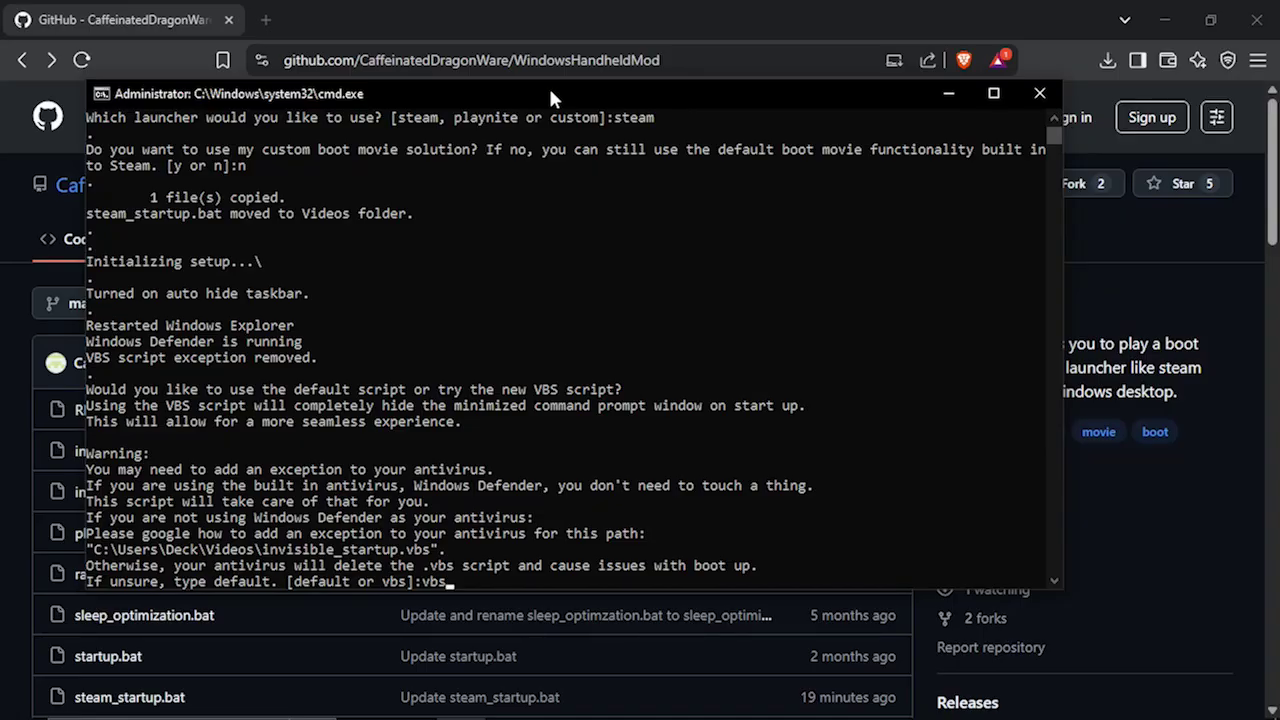
Submit vbs as the startup script choice and close the finished installer window.
key("Return")
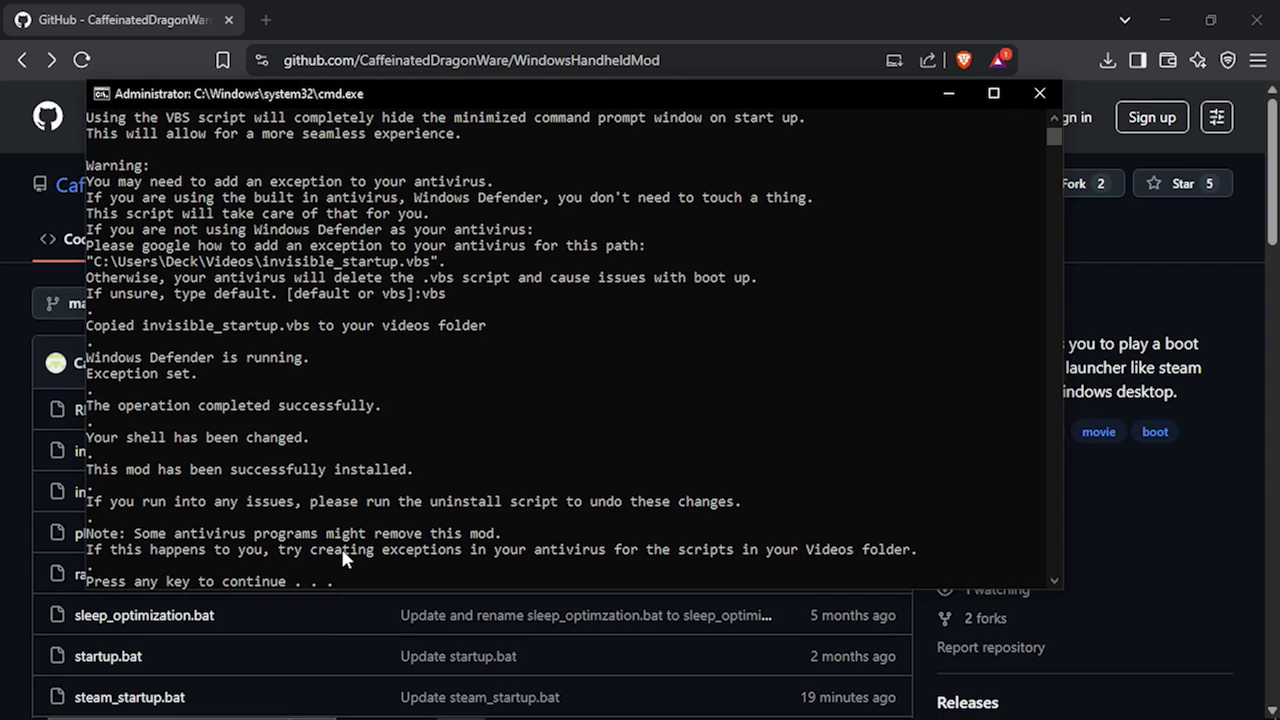
key("Return")
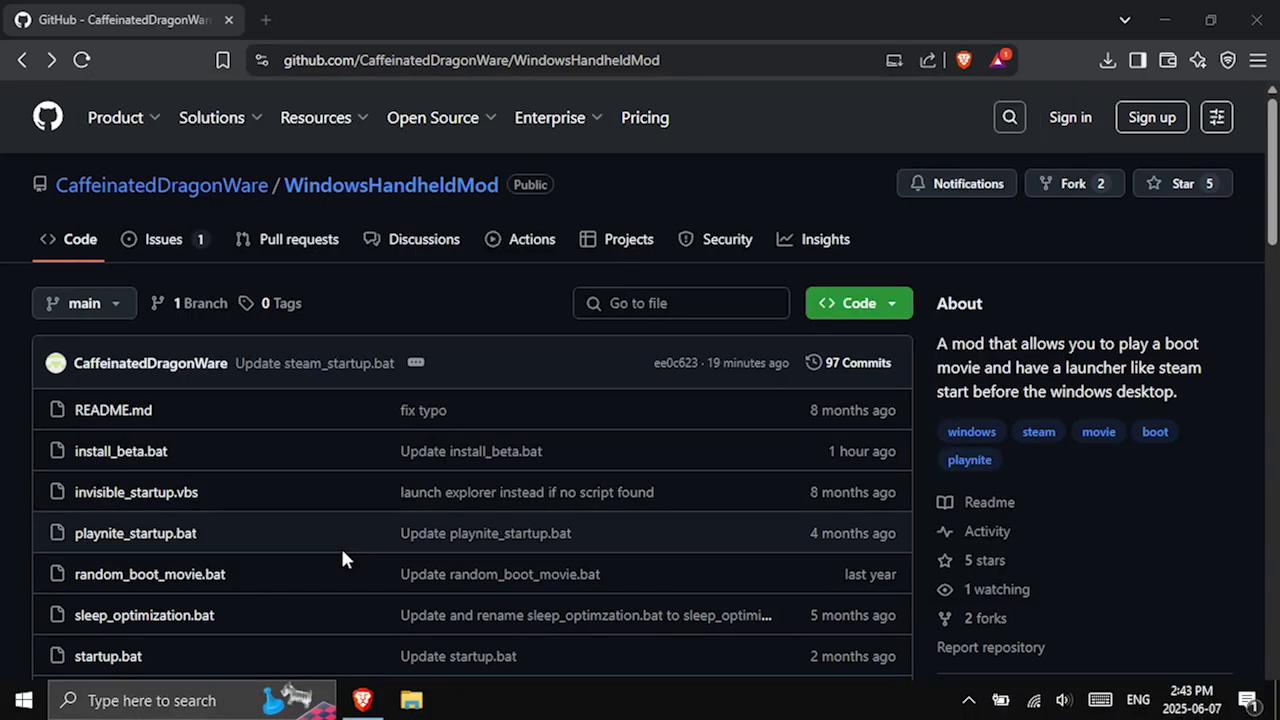
Sign out via the Start menu's account options, then sign back in from the lock screen.
left_click(22, 705)
mouse_move(23, 668)
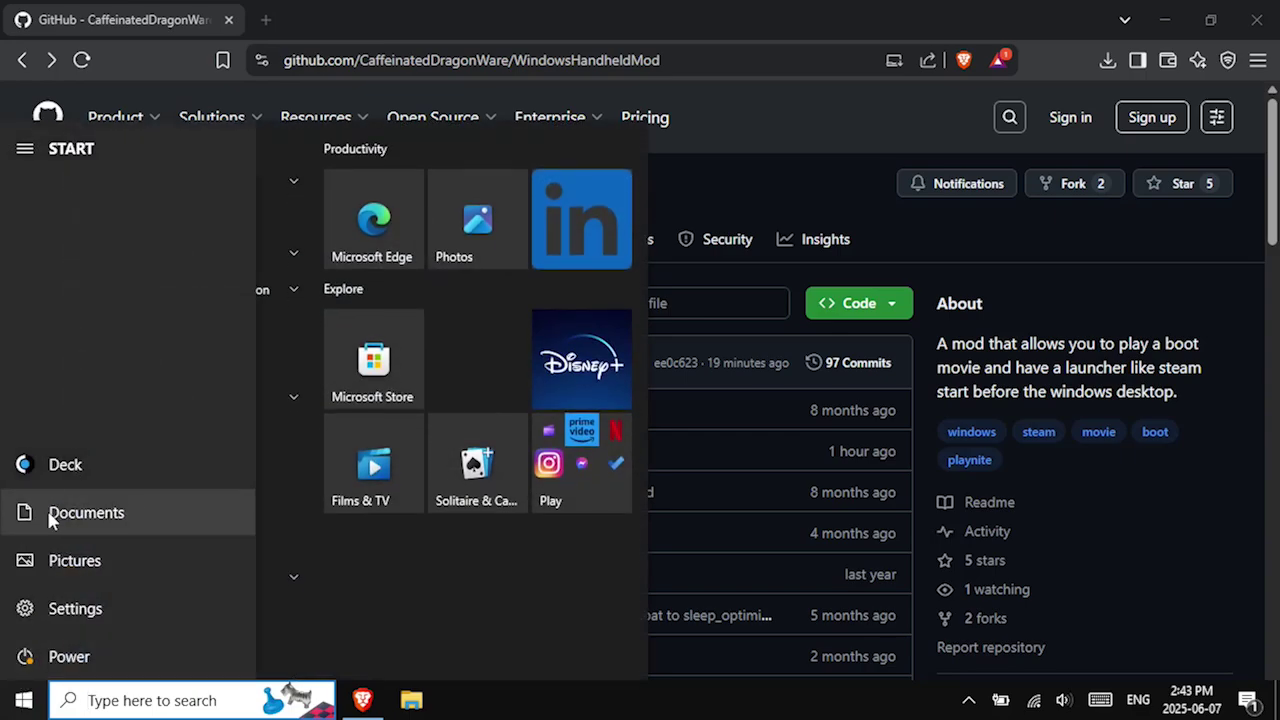
left_click(63, 470)
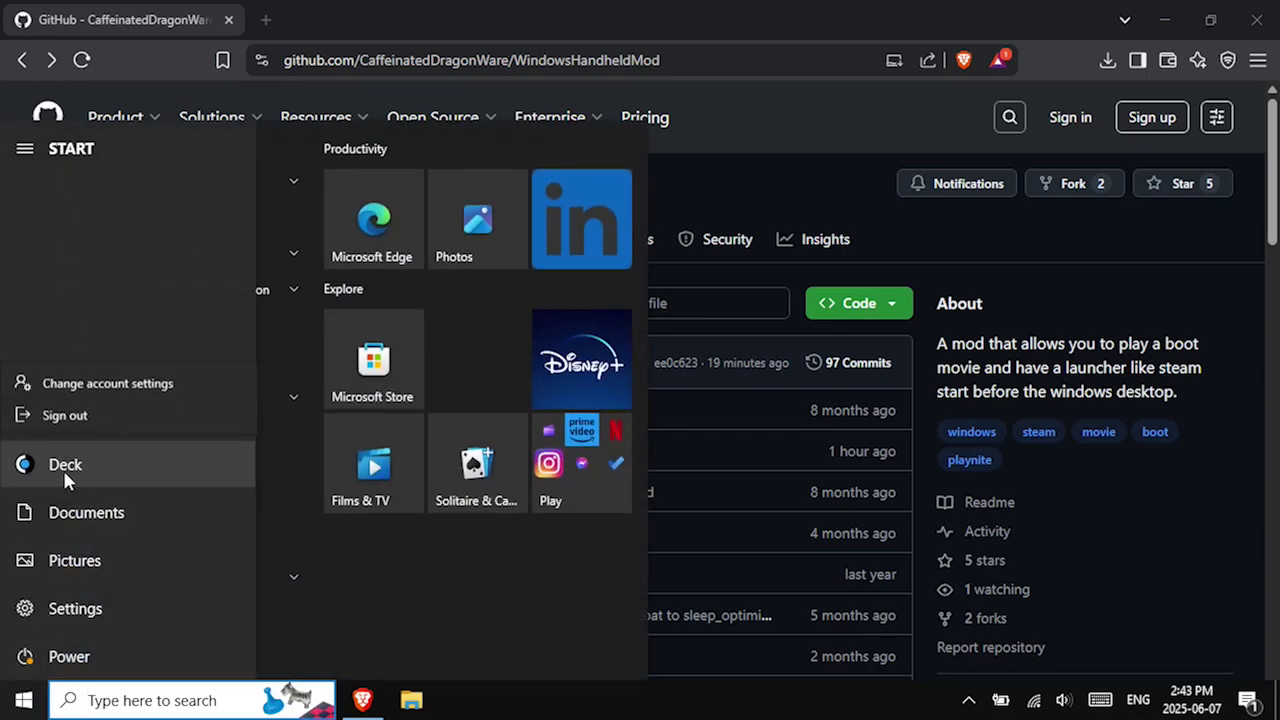
left_click(62, 420)
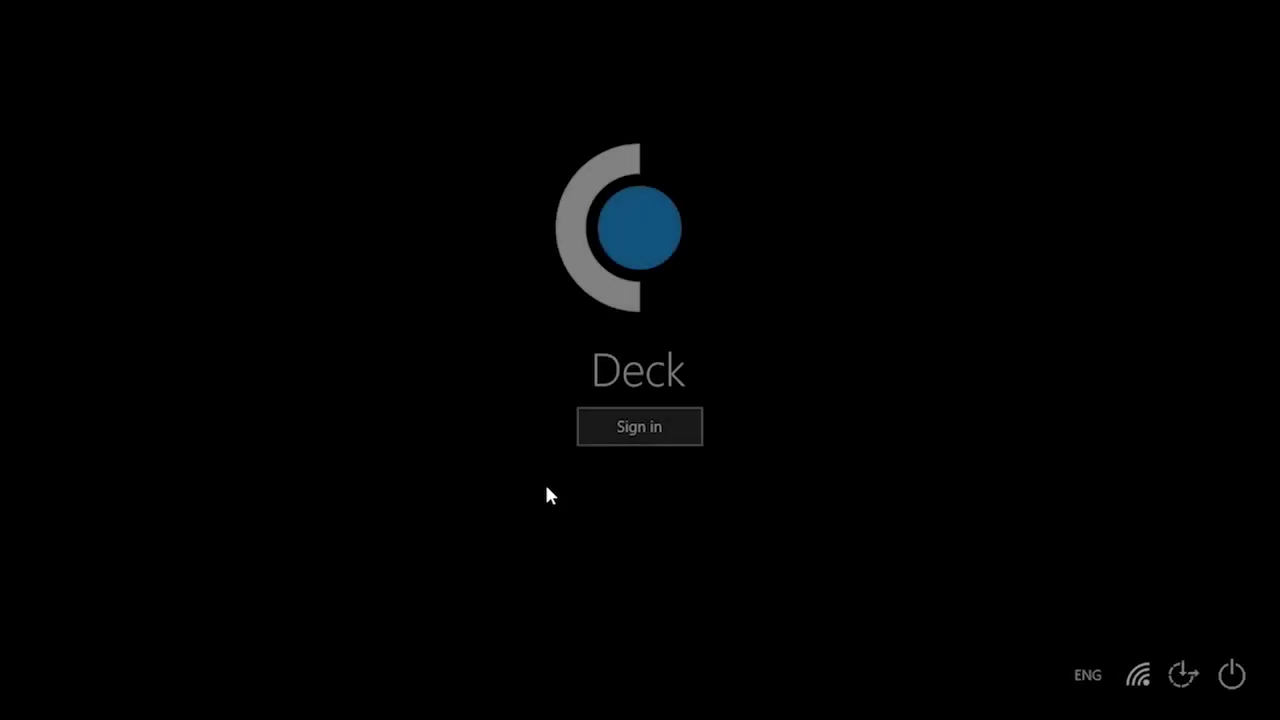
left_click(636, 430)
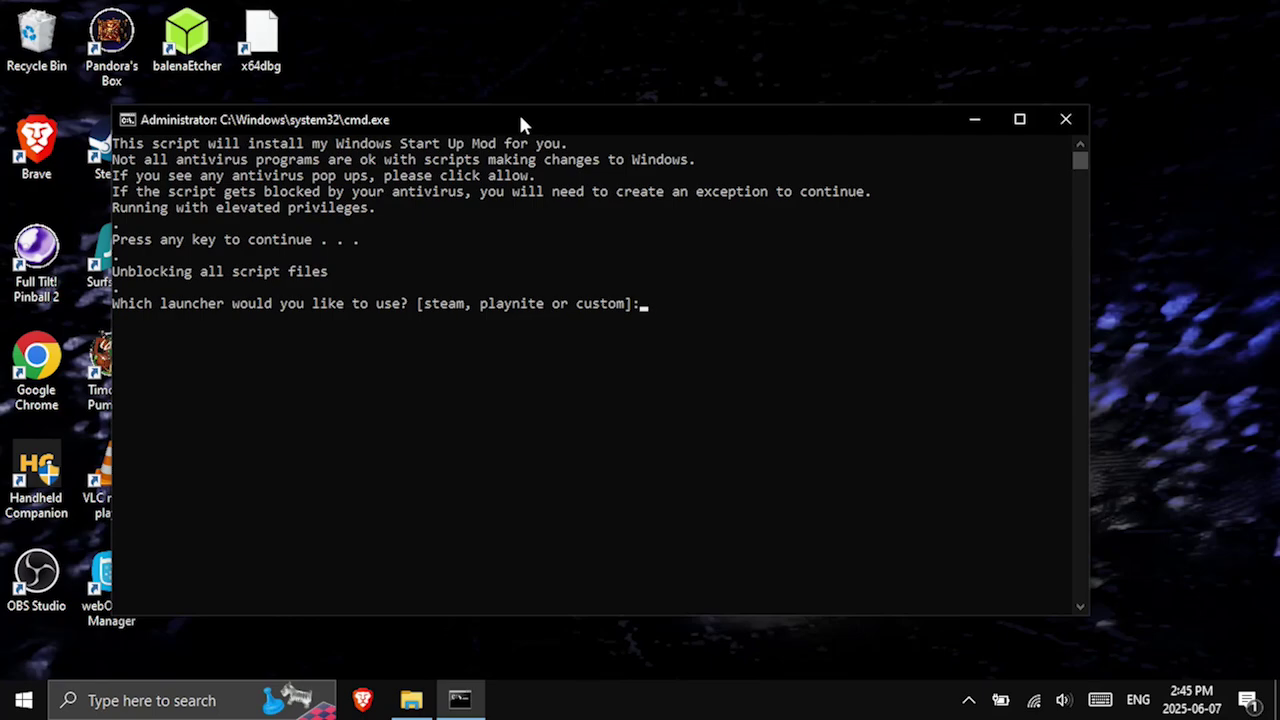
Choose steam as launcher, accept the custom boot movie, and delete Steam's default boot movies.
type("steam")
key("Return")
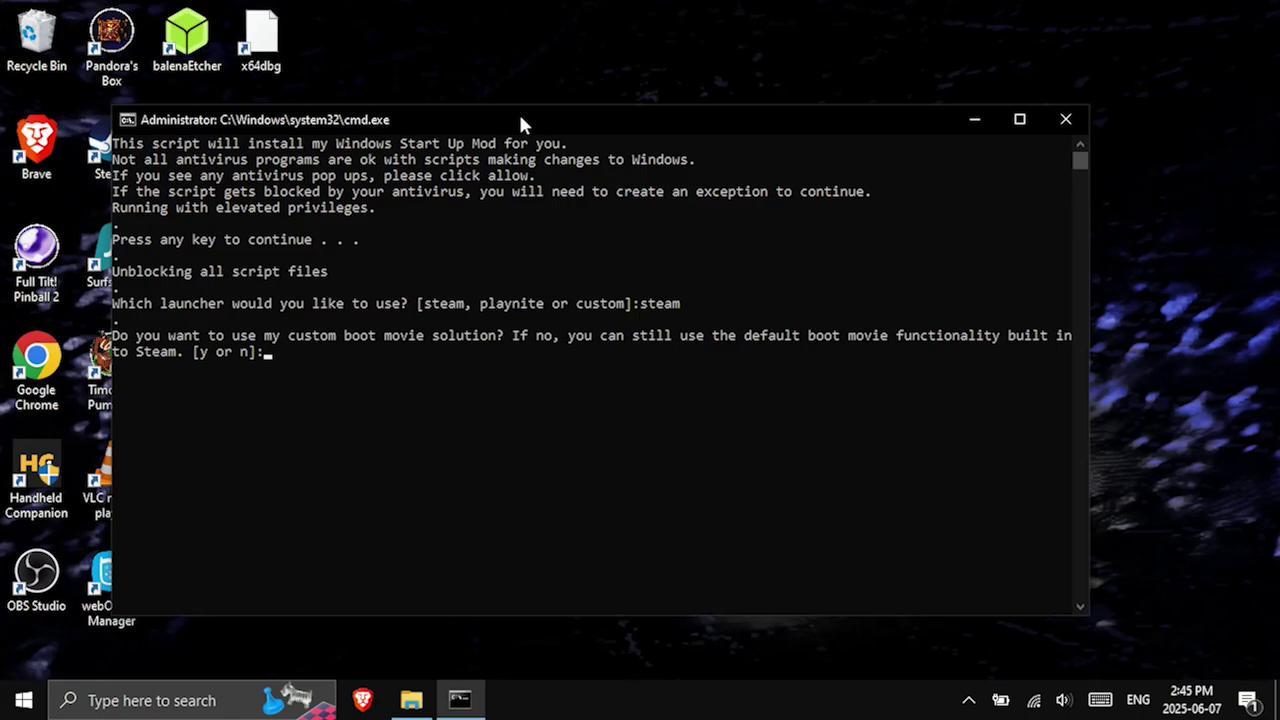
type("y")
key("Return")
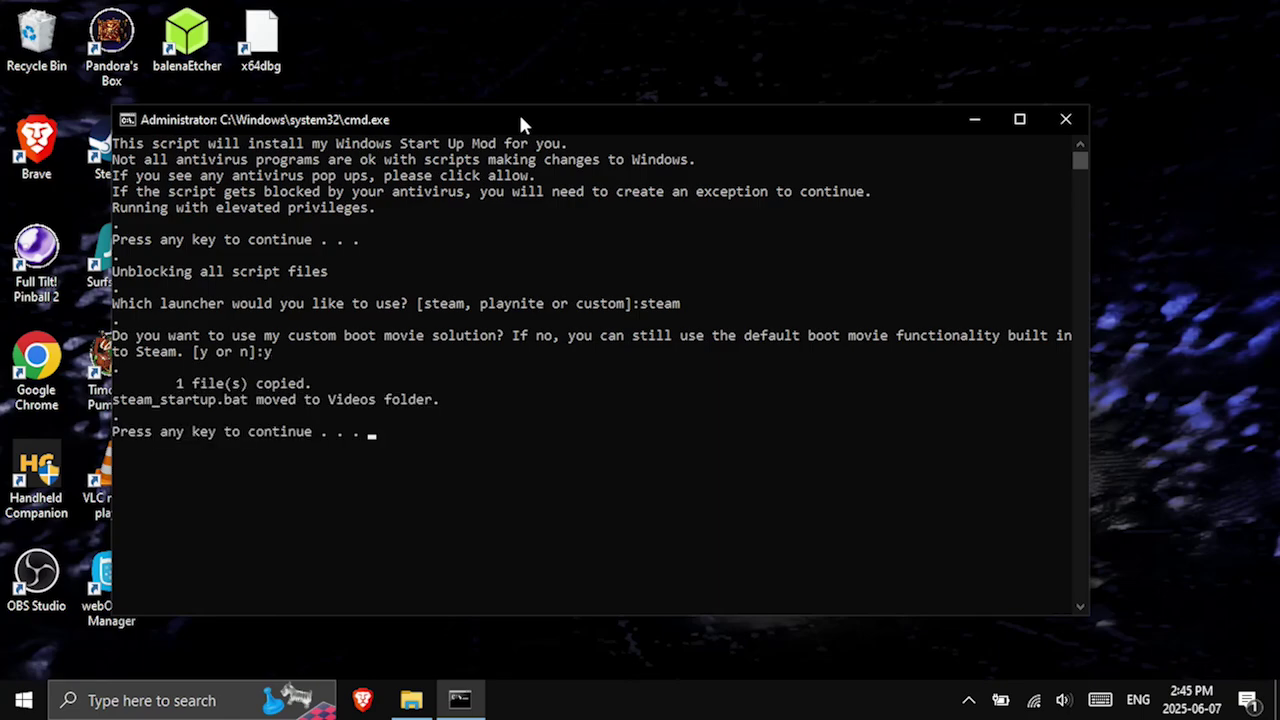
key("Return")
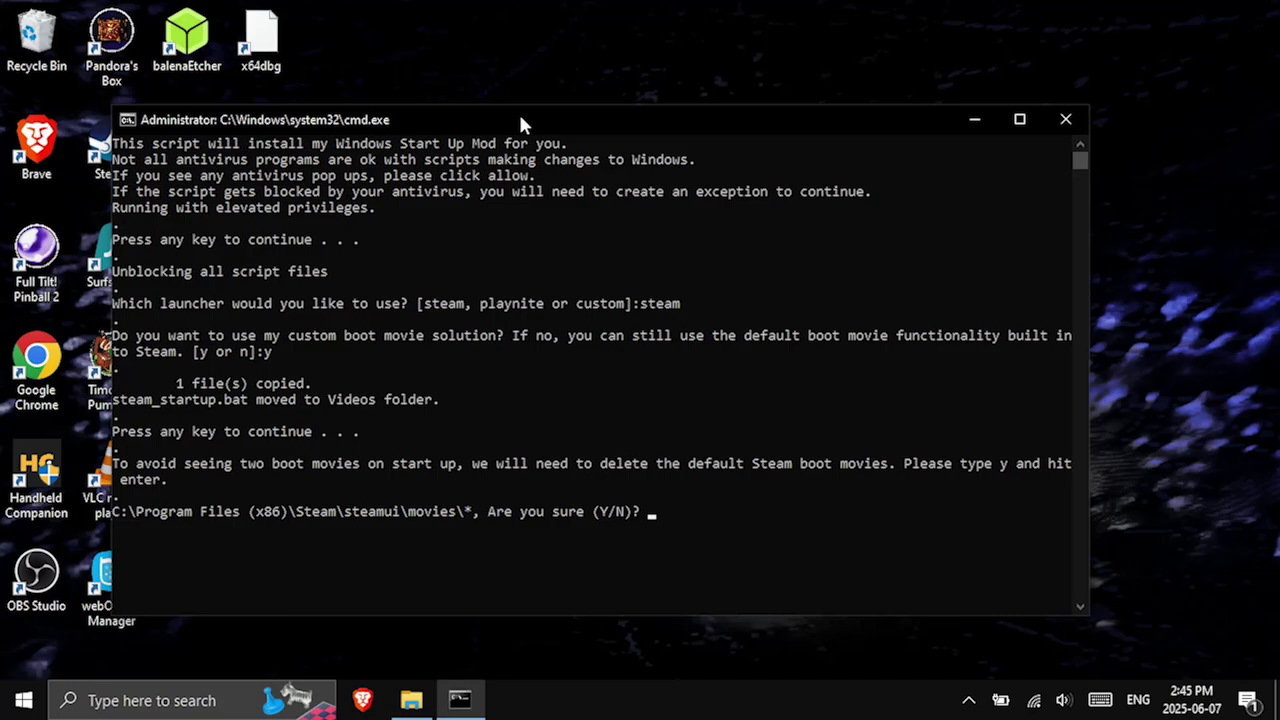
type("y")
key("Return")
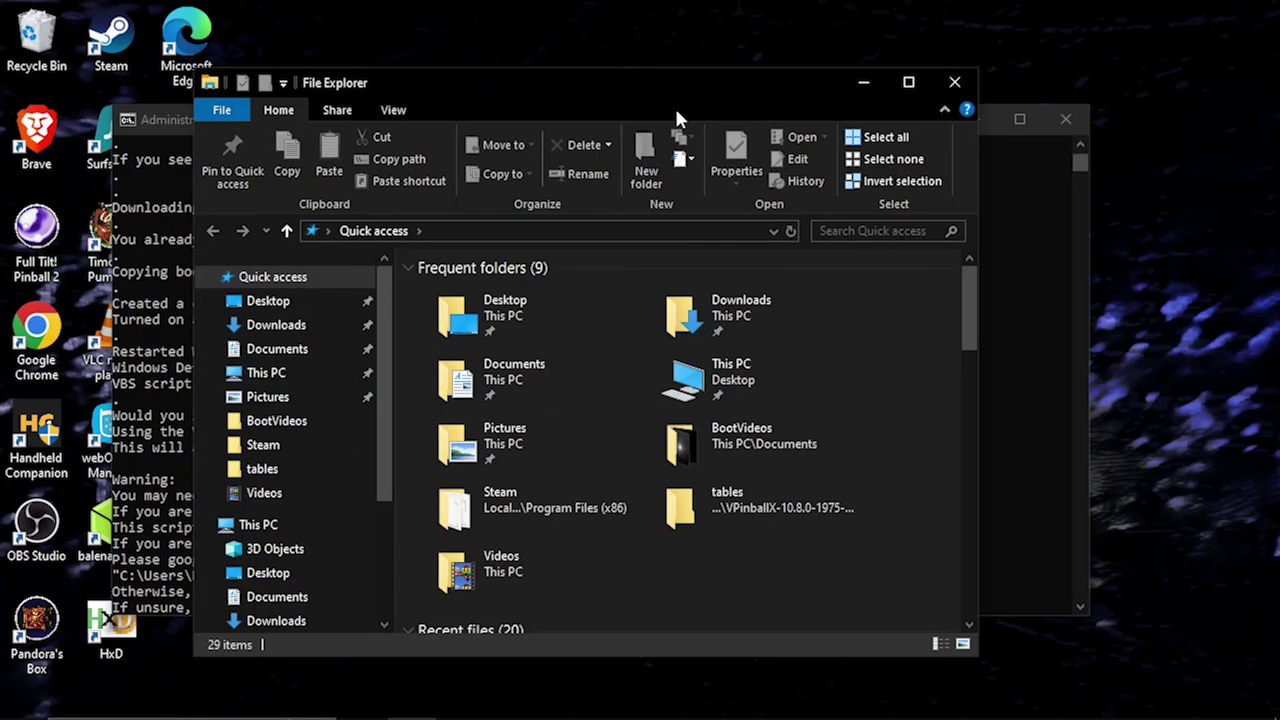
Close File Explorer, enter default as the startup script, and check Handheld Companion.
left_click(954, 82)
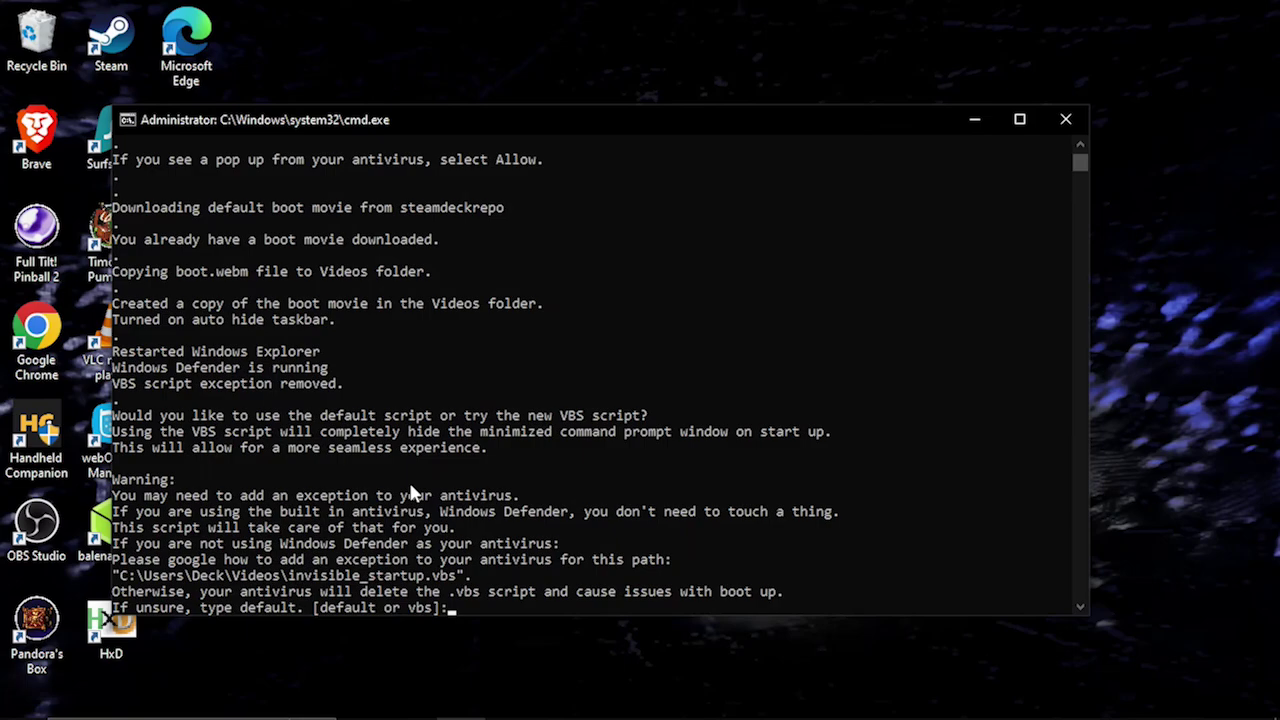
type("default")
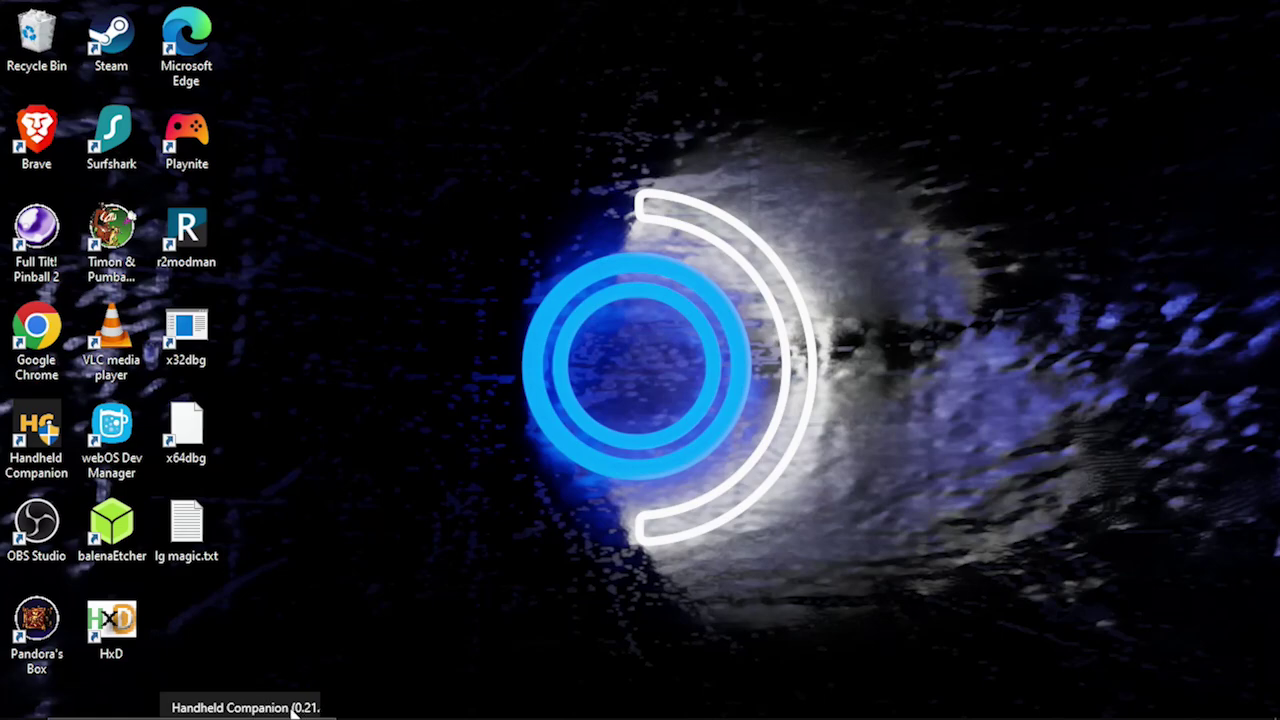
left_click(268, 712)
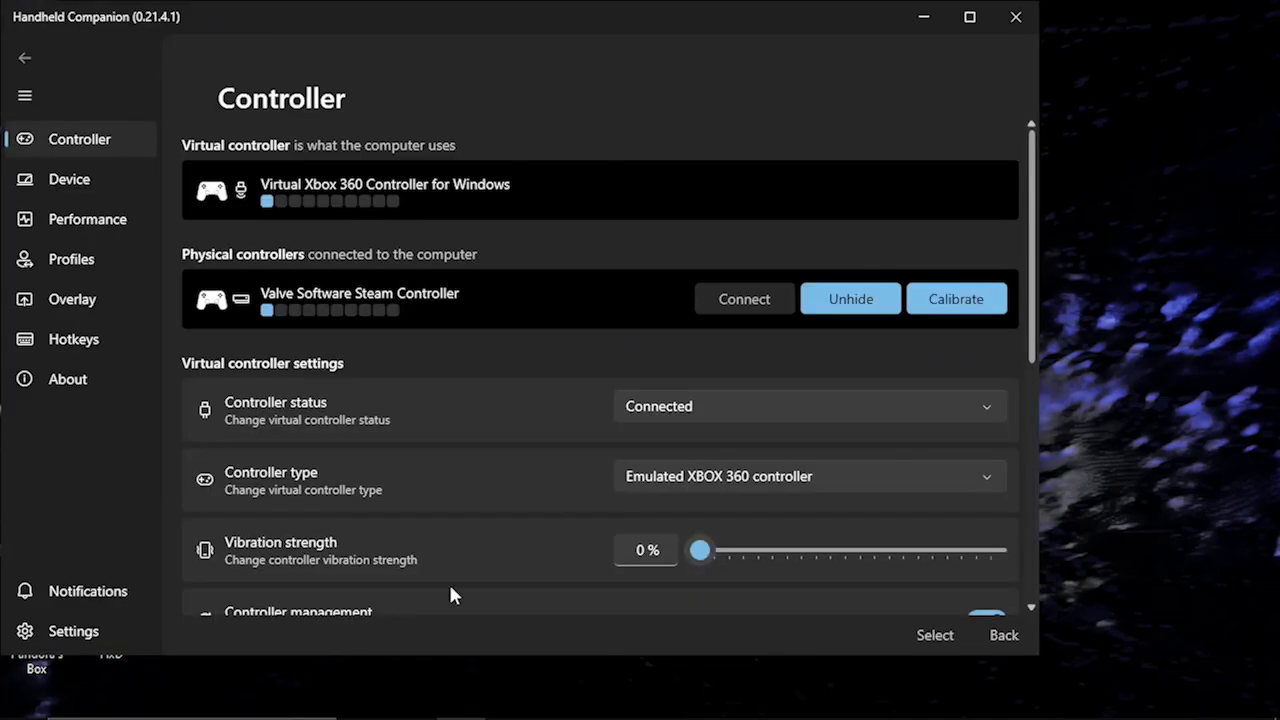
left_click(923, 17)
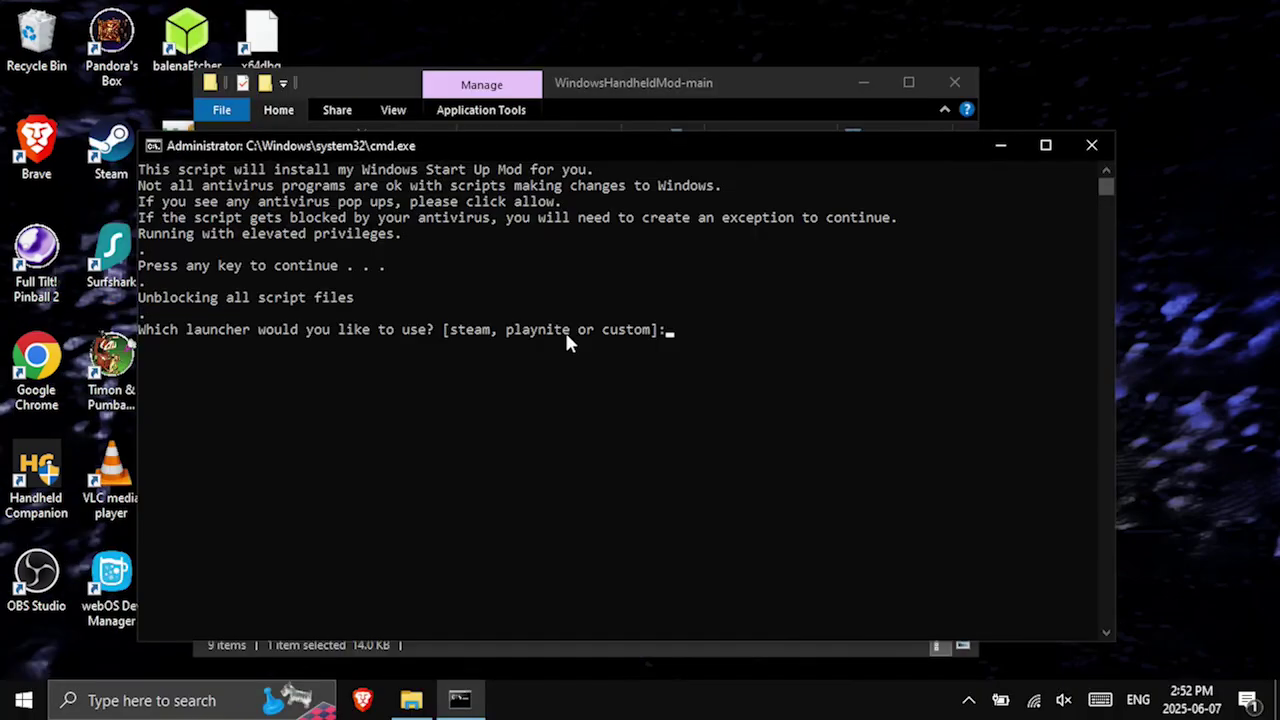
Install with playnite as launcher, a custom boot movie and the default startup script.
type("playnite")
key("Return")
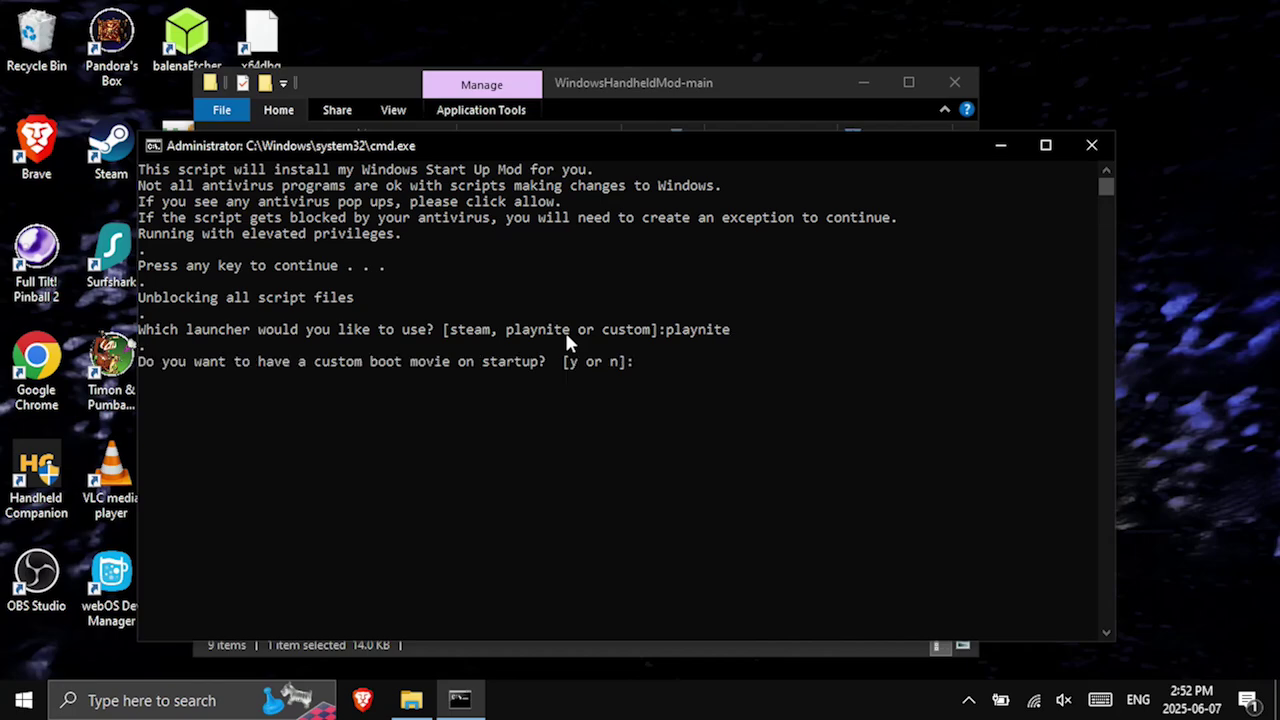
type("y")
key("Return")
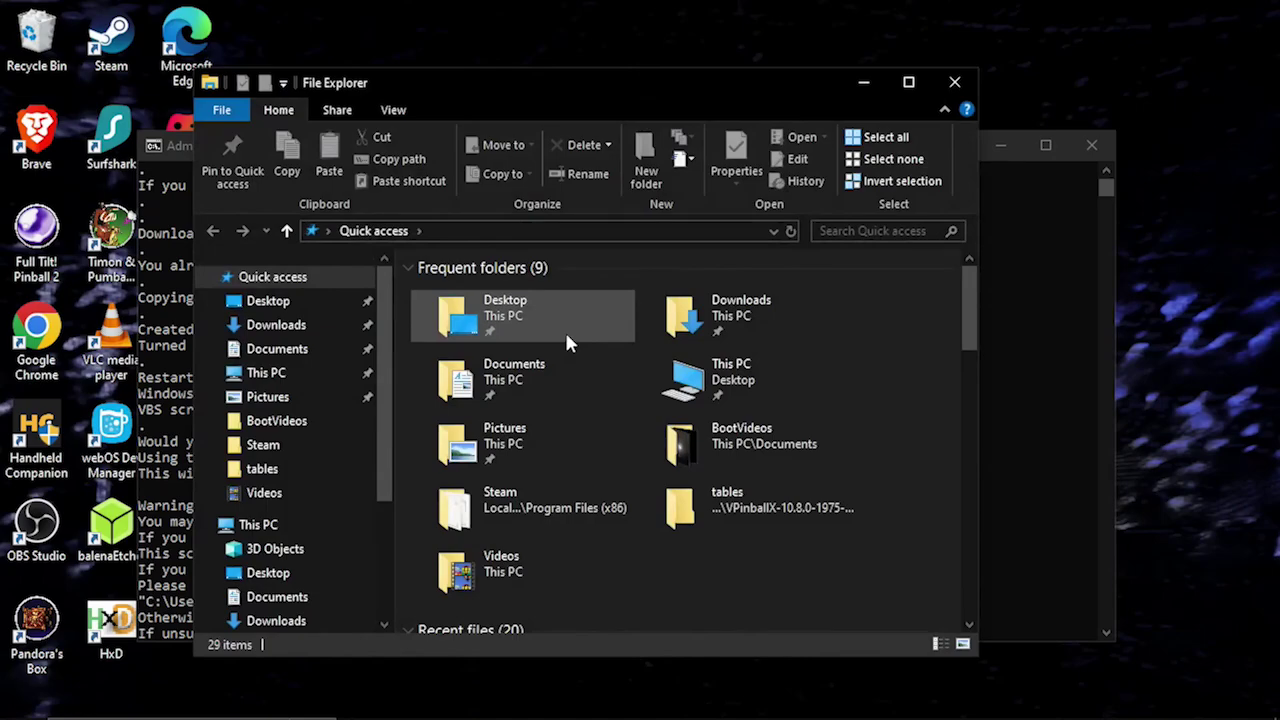
left_click(863, 83)
left_click(622, 140)
type("default. [default or vbs]:def")
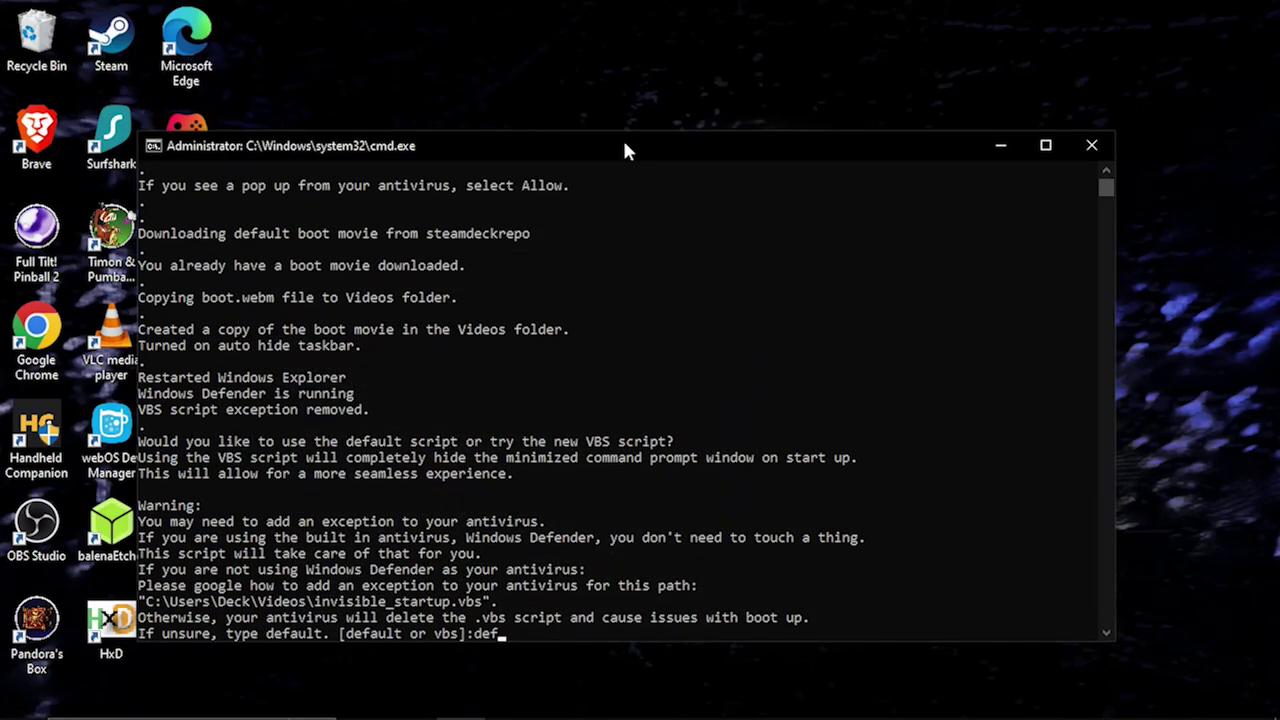
type("t")
key("Return")
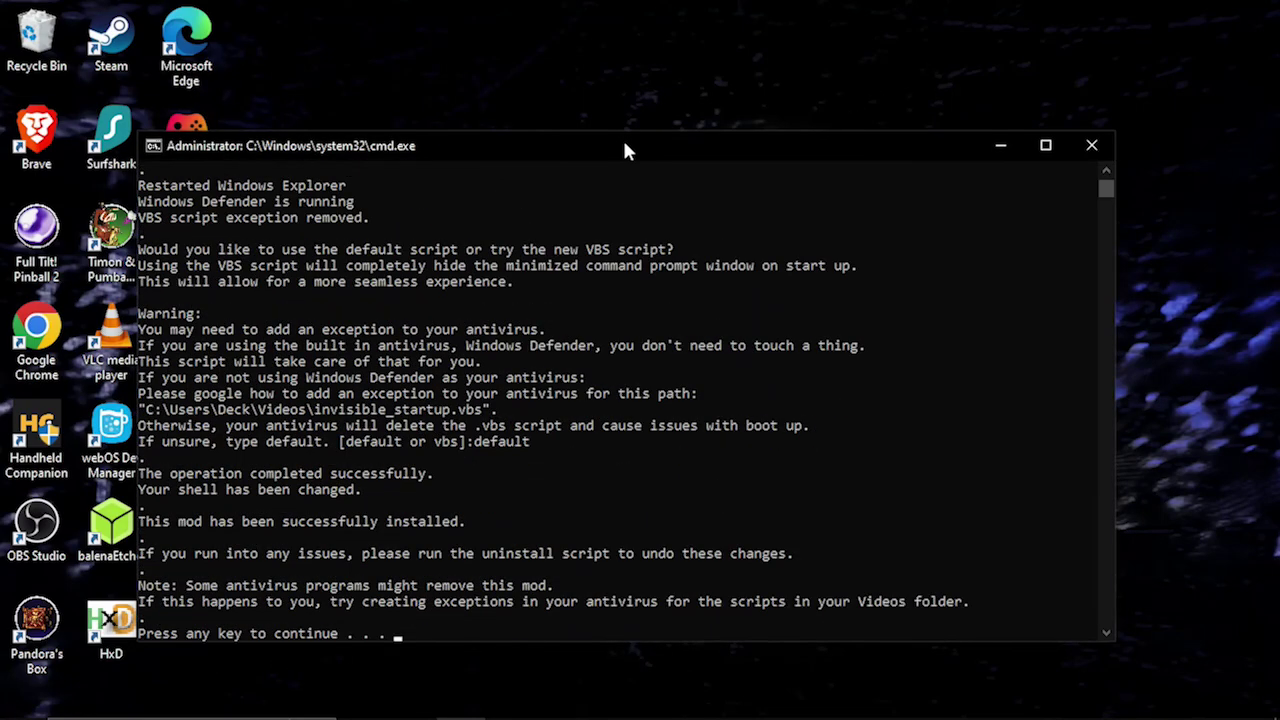
key("Return")
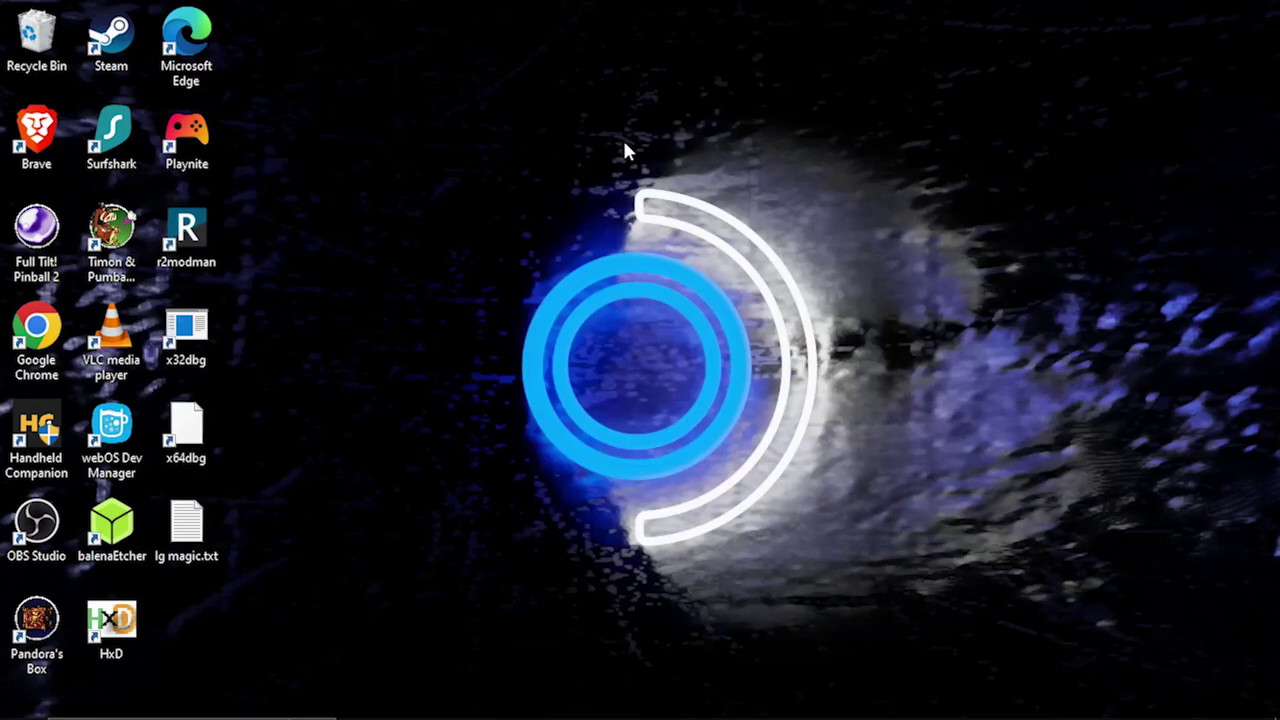
Sign out via the Start menu's account options and sign back in.
left_click(24, 700)
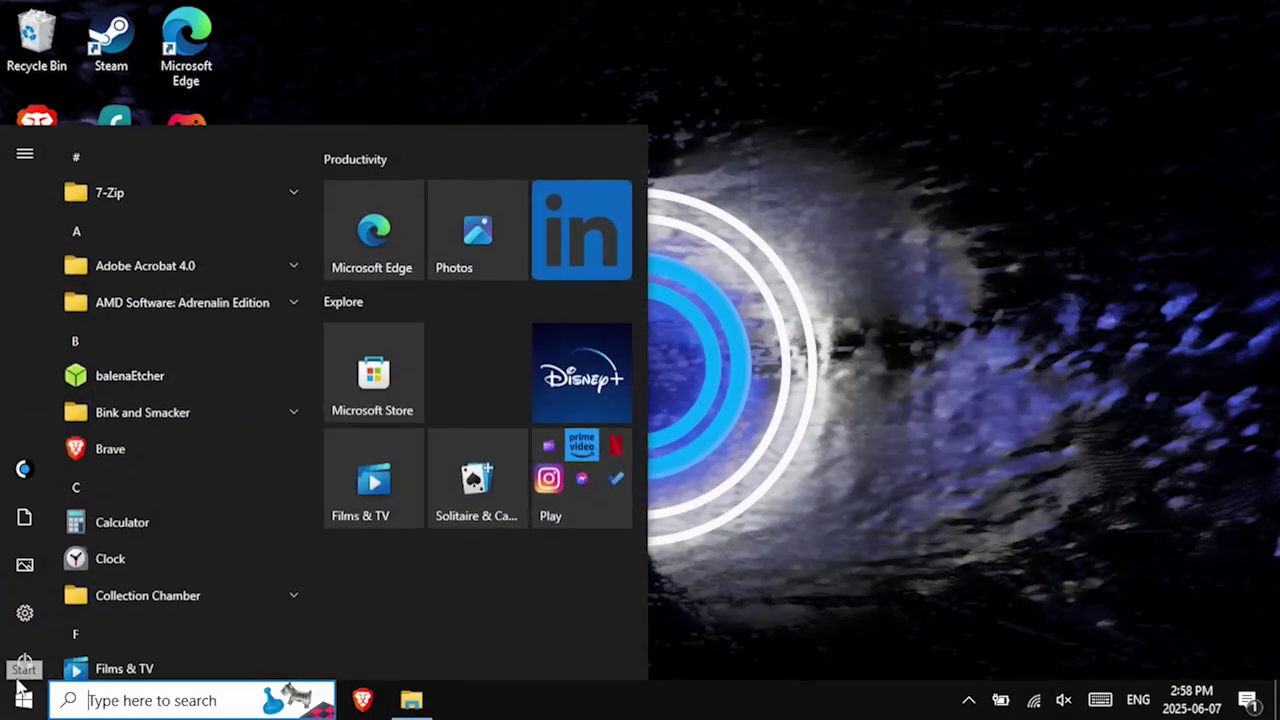
left_click(34, 474)
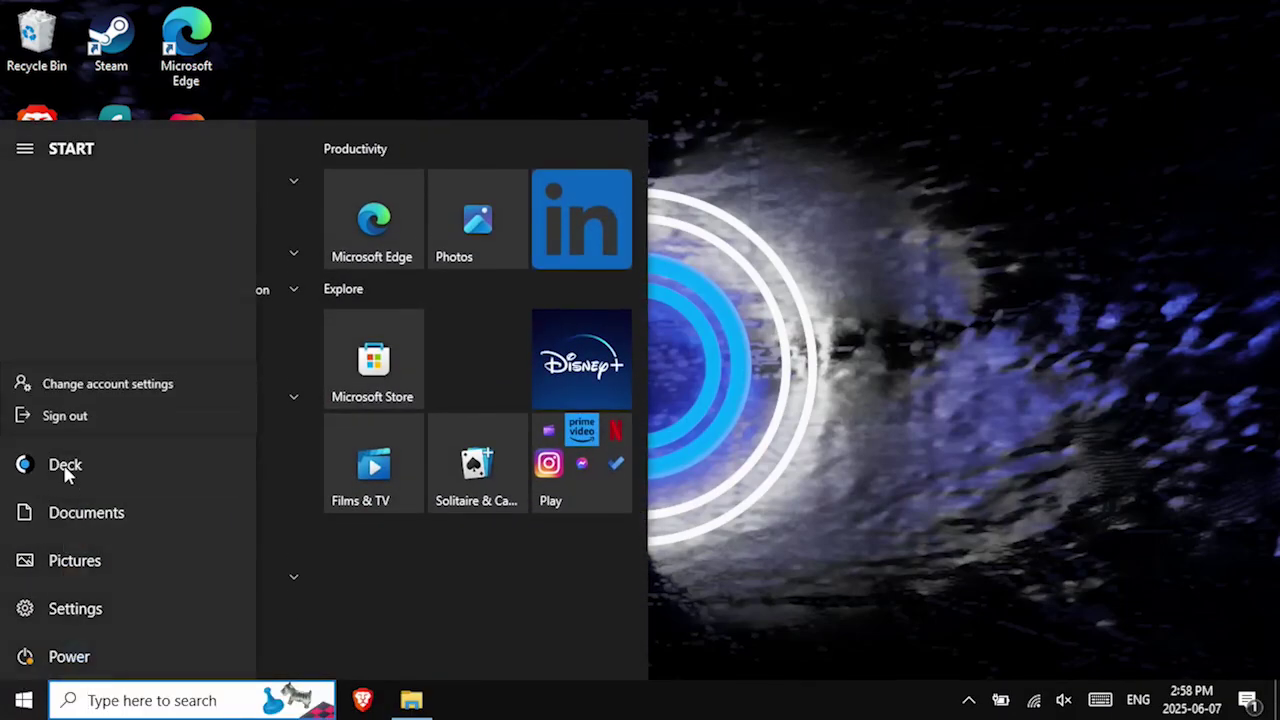
left_click(88, 415)
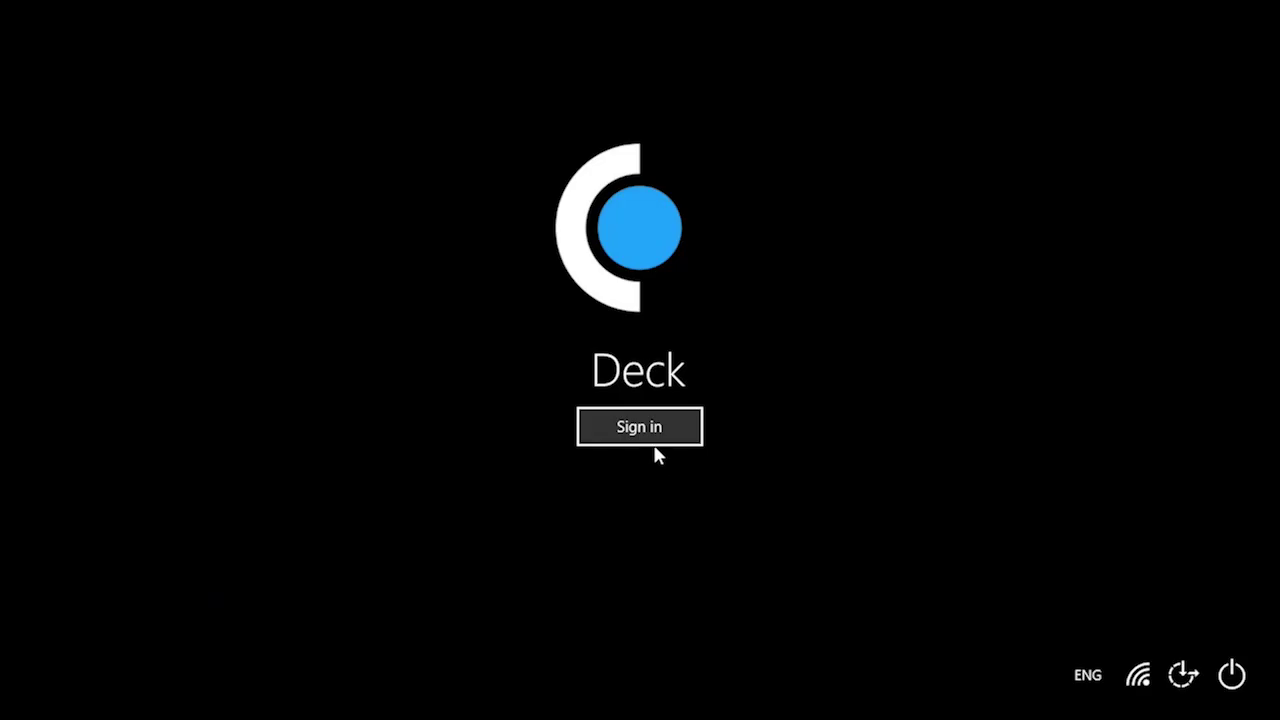
left_click(651, 440)
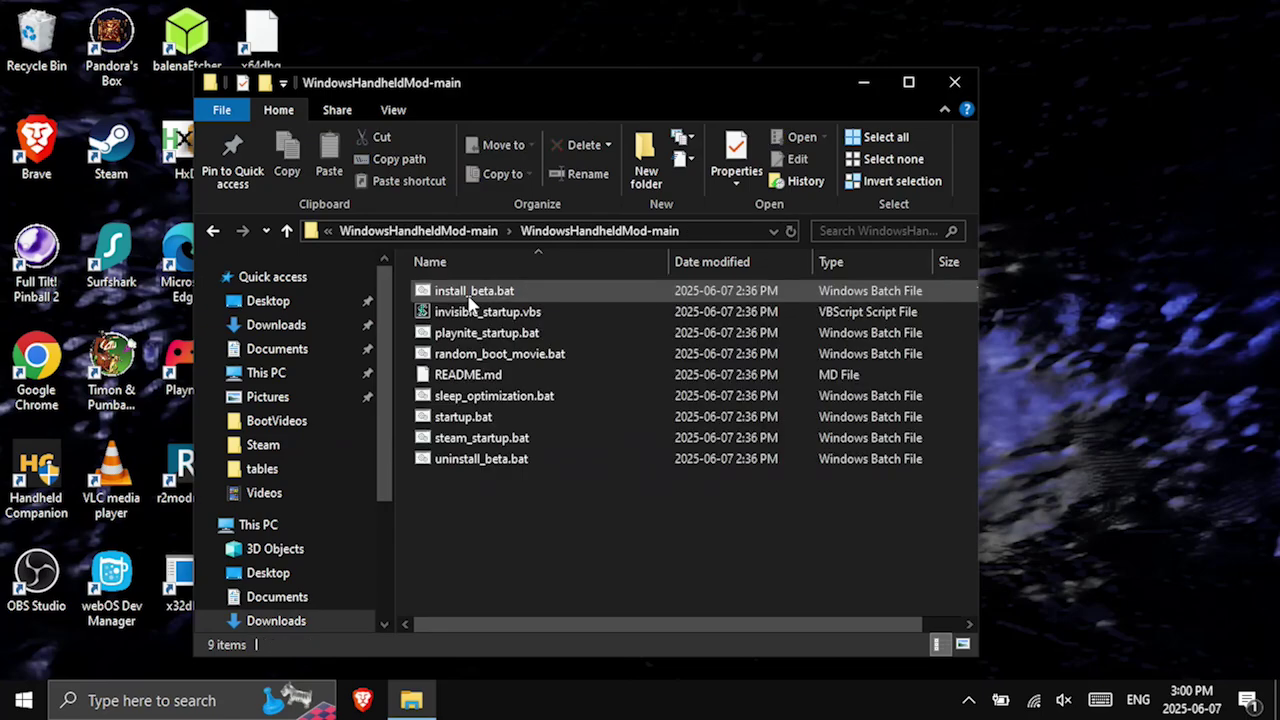
Run install_beta.bat, choose a custom launcher and enable a custom boot movie.
double_click(469, 291)
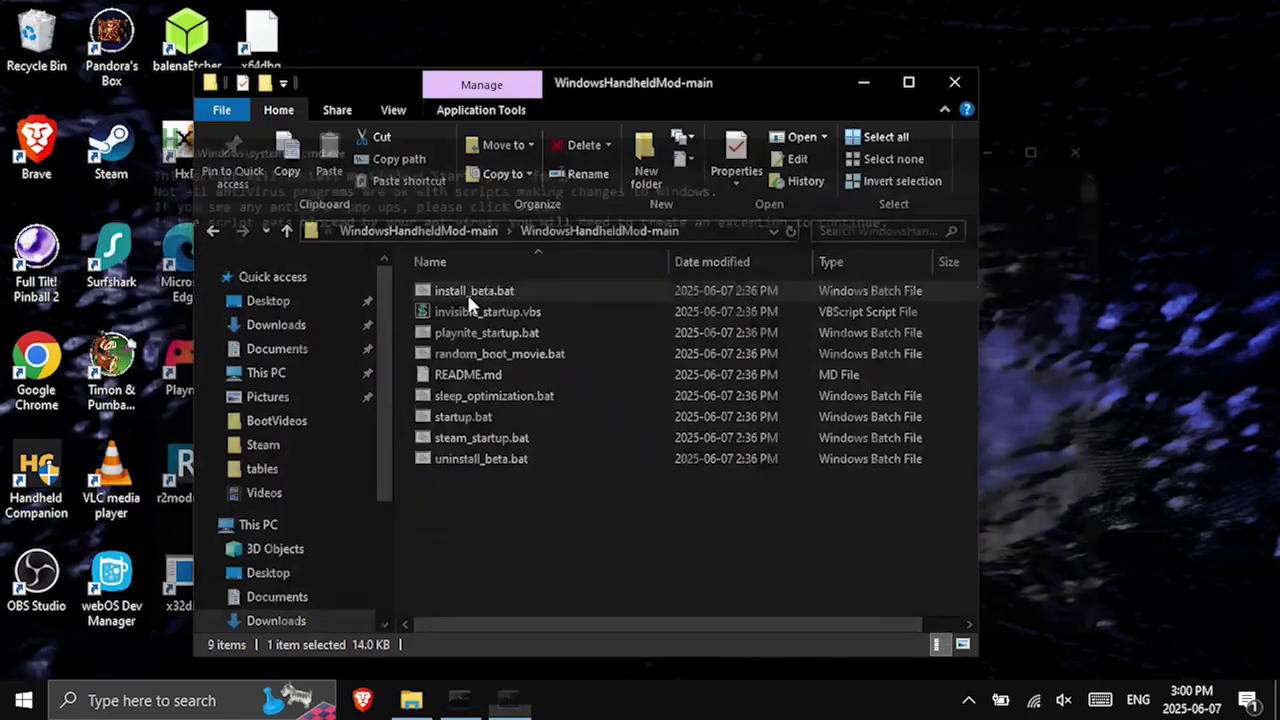
key("Return")
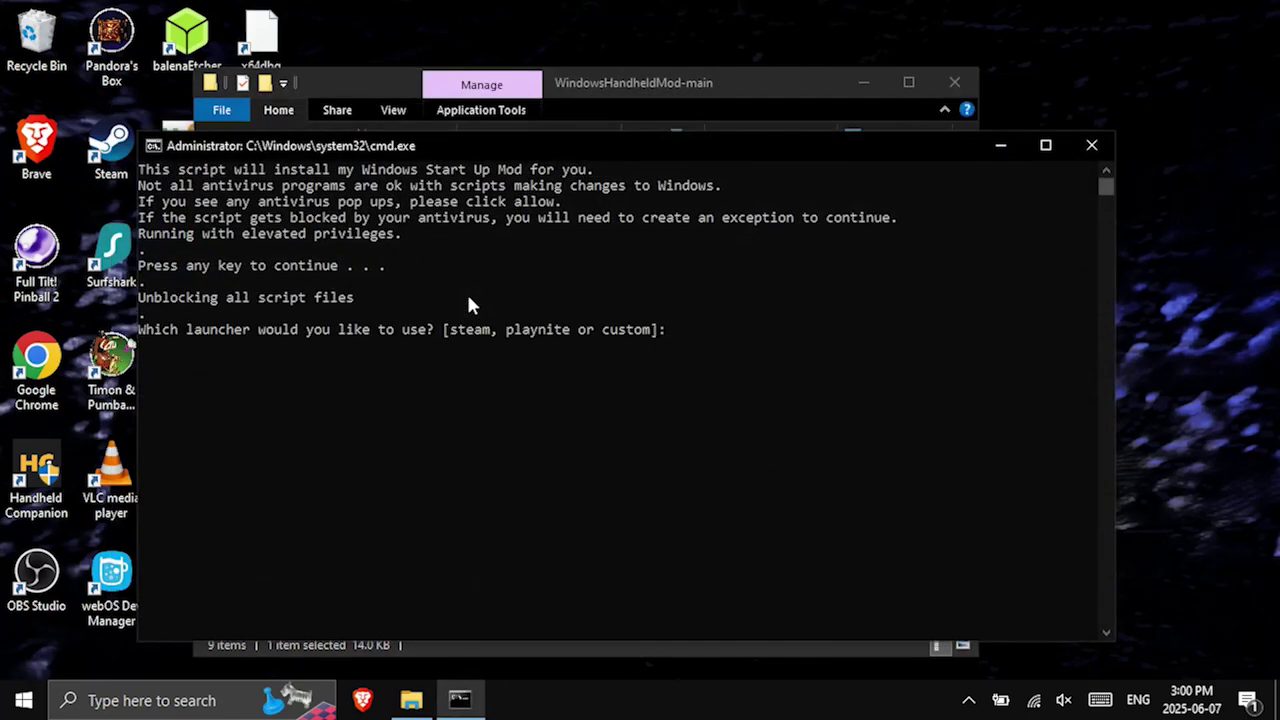
type("custom")
key("Return")
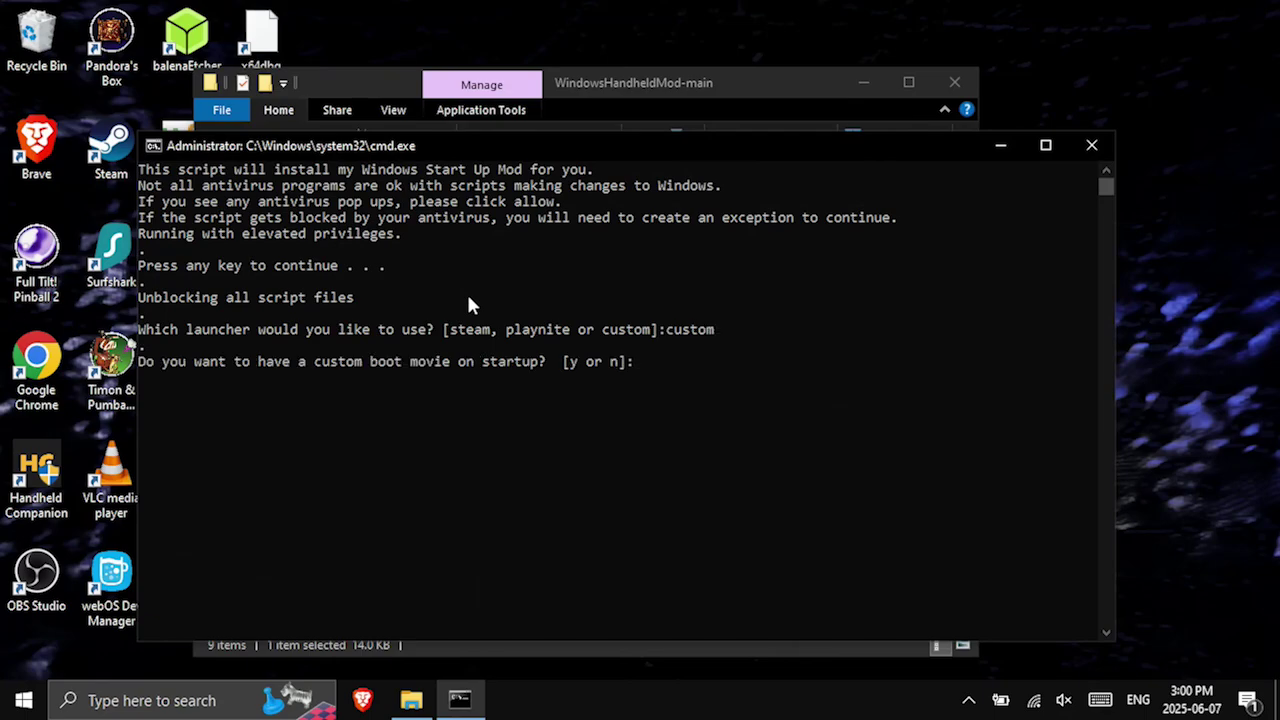
type("y")
key("Return")
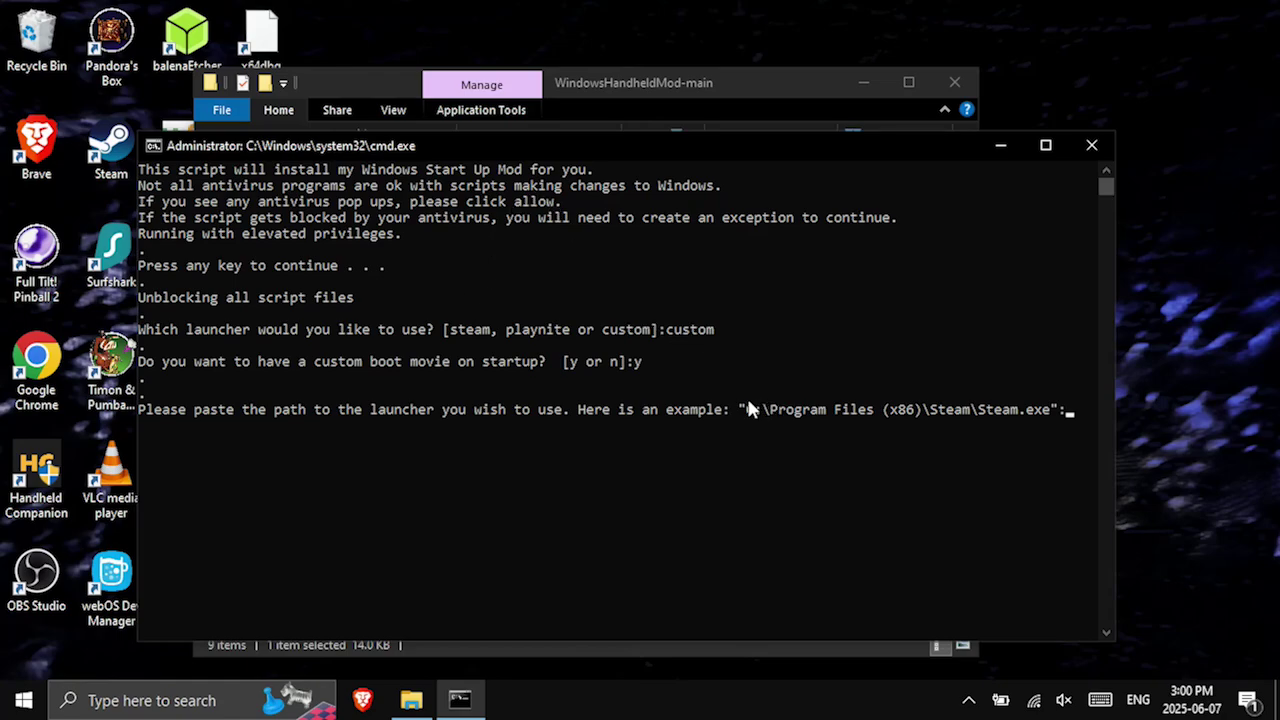
Enter the example Steam.exe path without its leading quote as the launcher, leaving the launch command blank.
left_click_drag(740, 410, 1054, 412)
right_click(1050, 412)
left_click_drag(740, 409, 1058, 418)
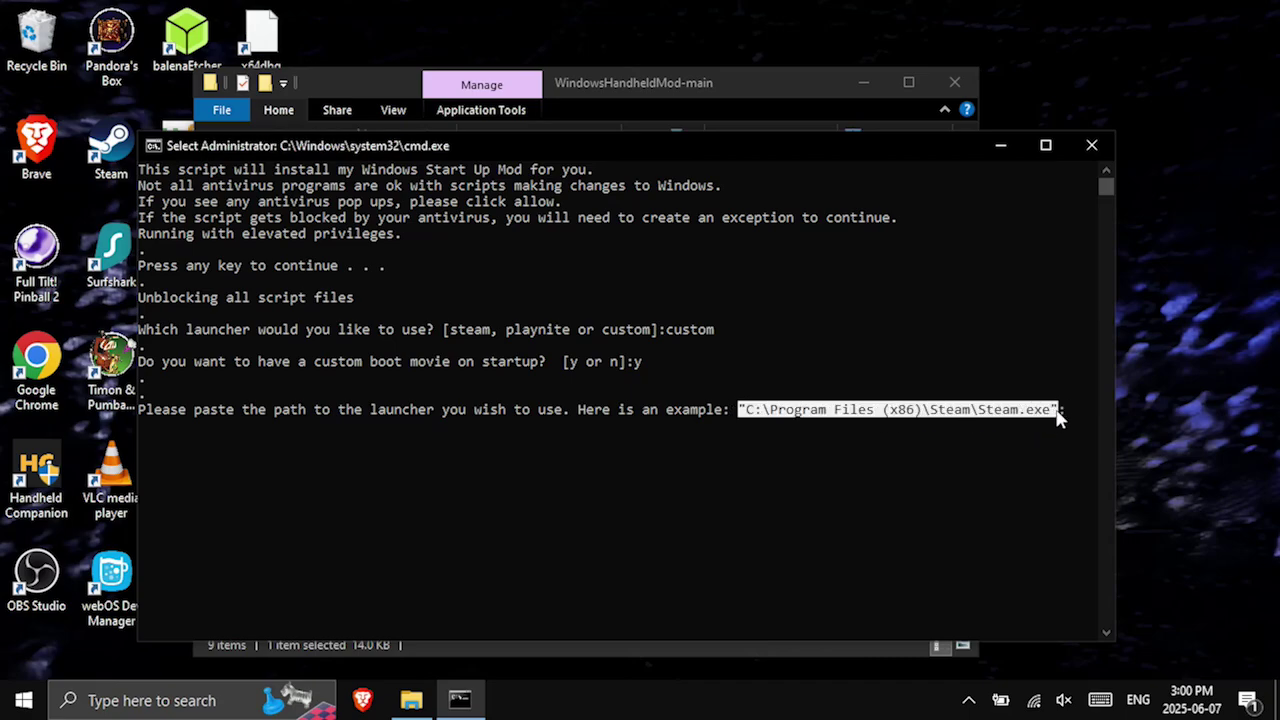
right_click(1058, 416)
right_click(1055, 423)
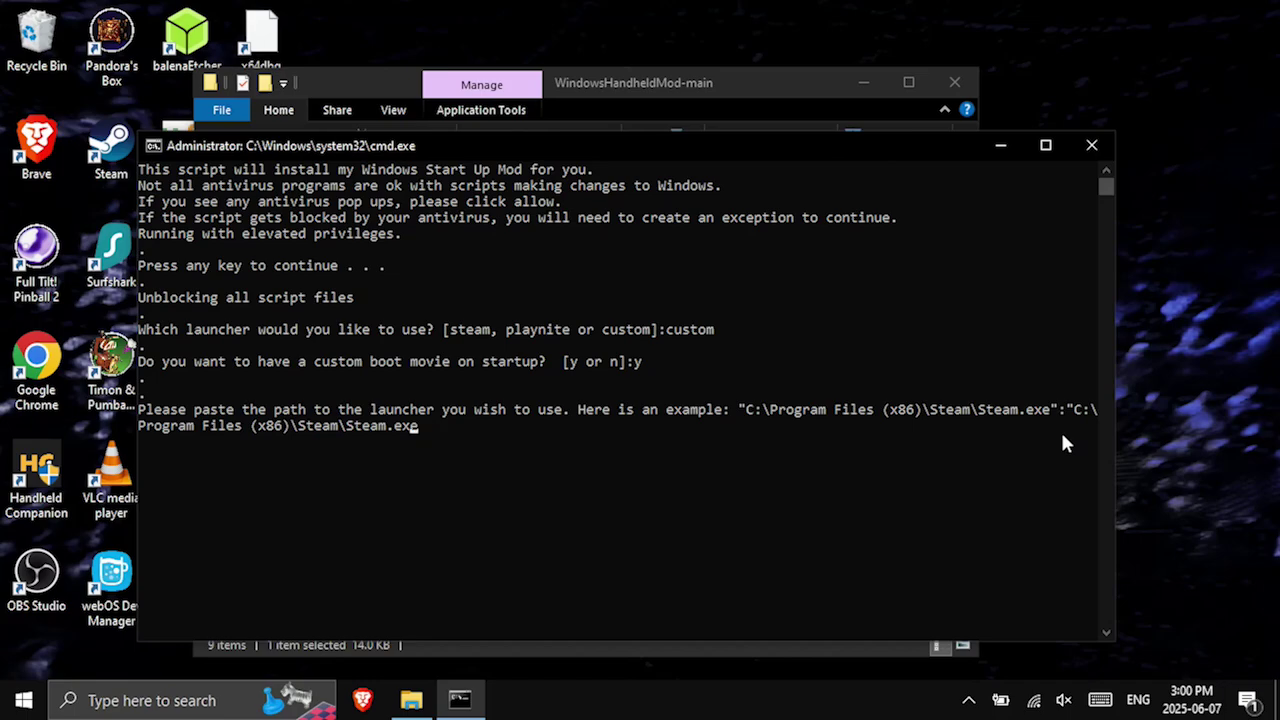
key("Left")
key("Left")
key("Left")
key("Left")
key("Left")
key("Left")
key("Left")
key("Left")
key("Left")
key("Left")
key("Left")
key("Left")
key("Left")
key("Left")
key("Left")
key("Left")
key("Left")
key("Left")
key("Left")
key("Left")
key("BackSpace")
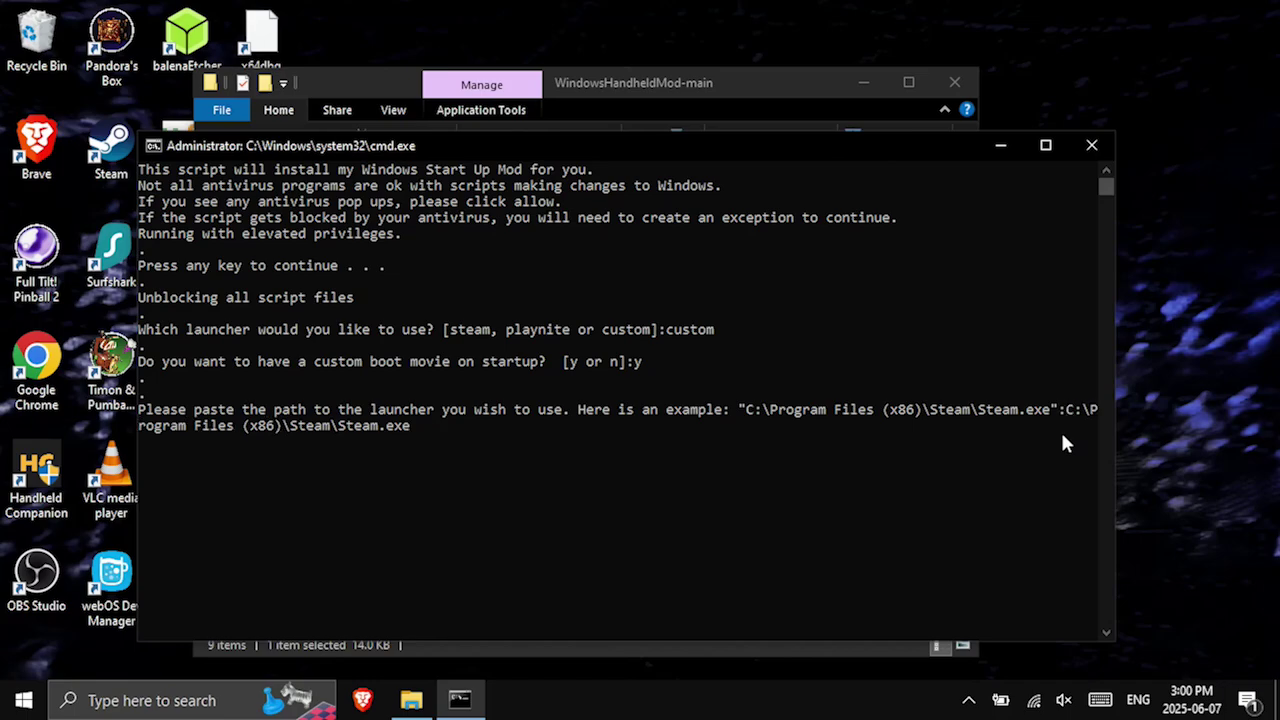
key("Return")
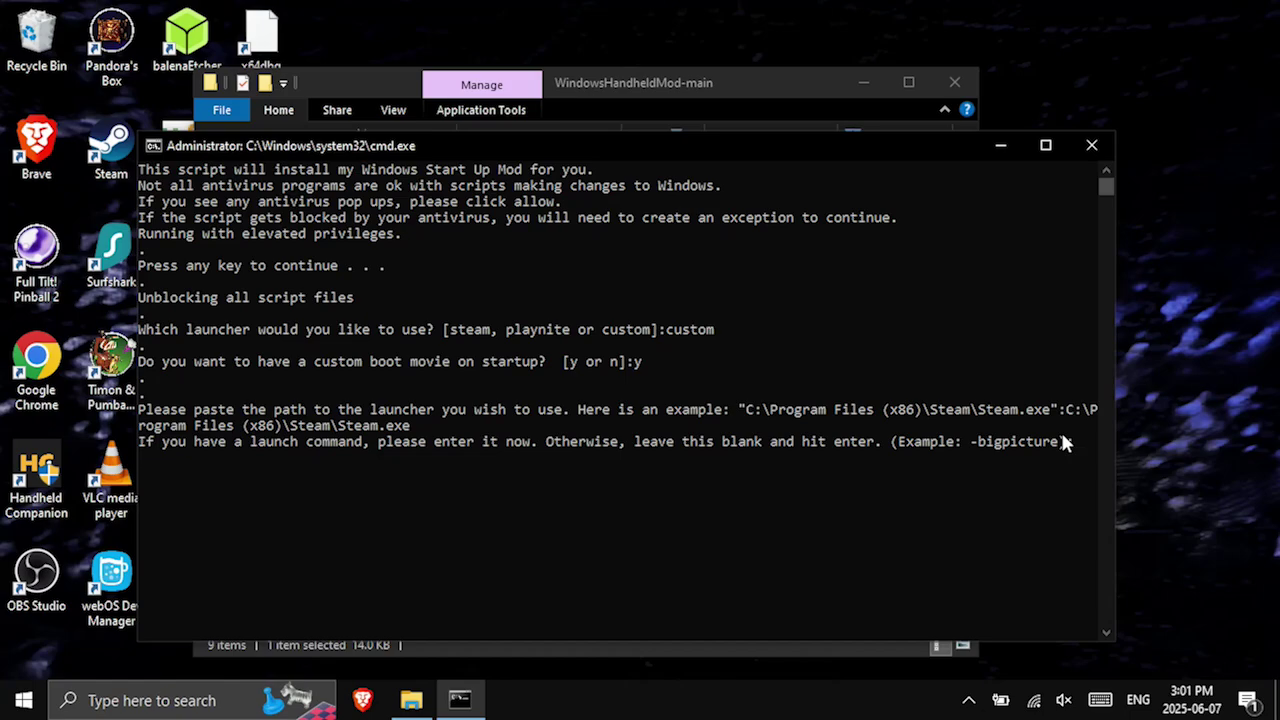
key("Return")
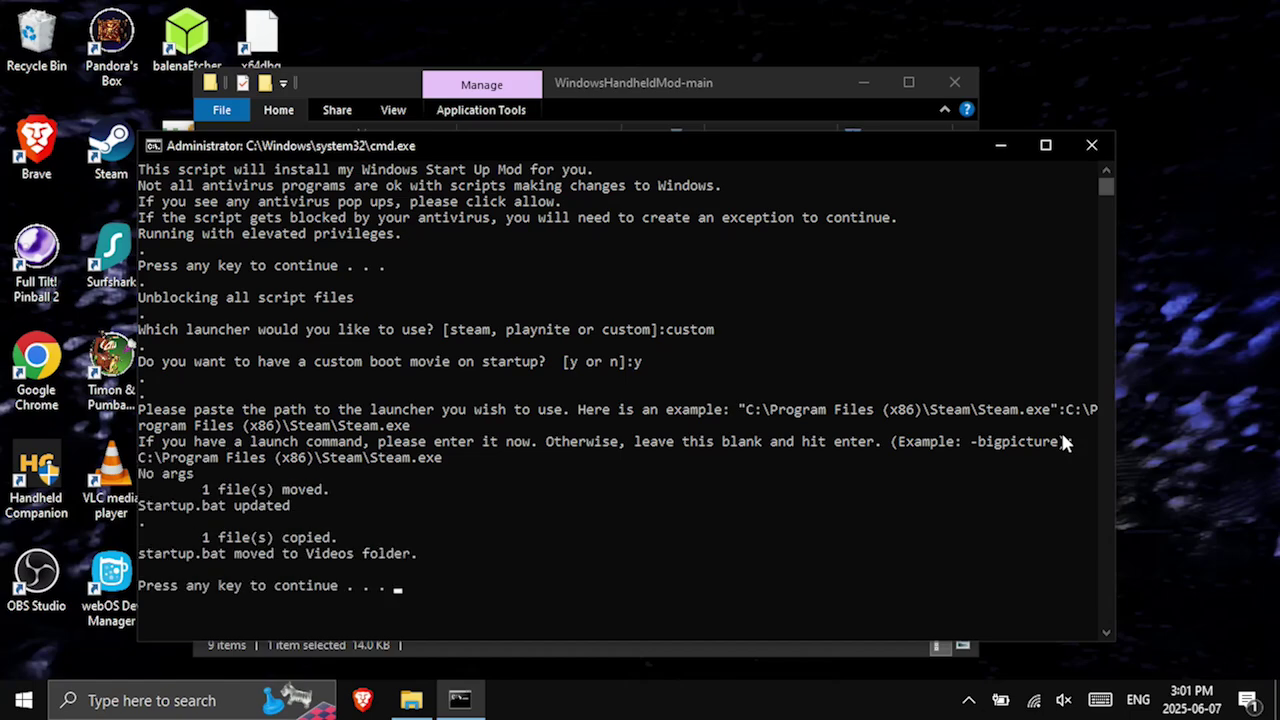
key("Return")
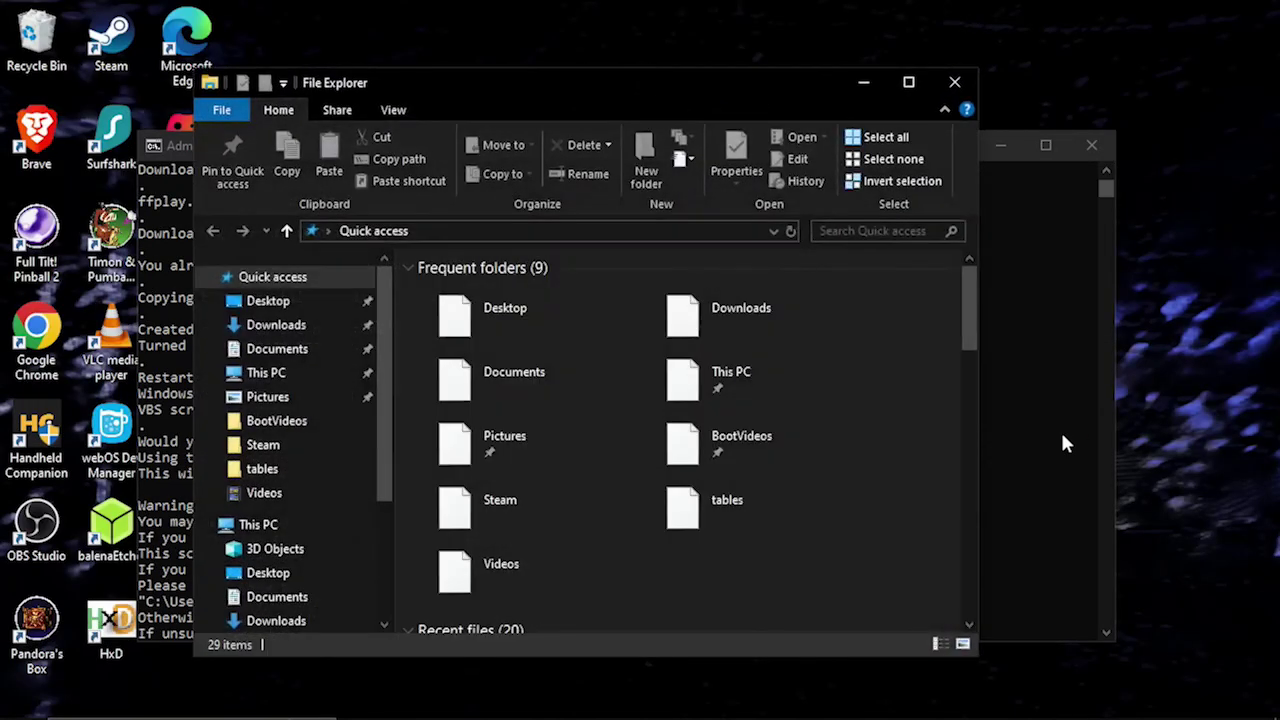
Close File Explorer and choose the VBS startup script for the first install.
left_click(957, 83)
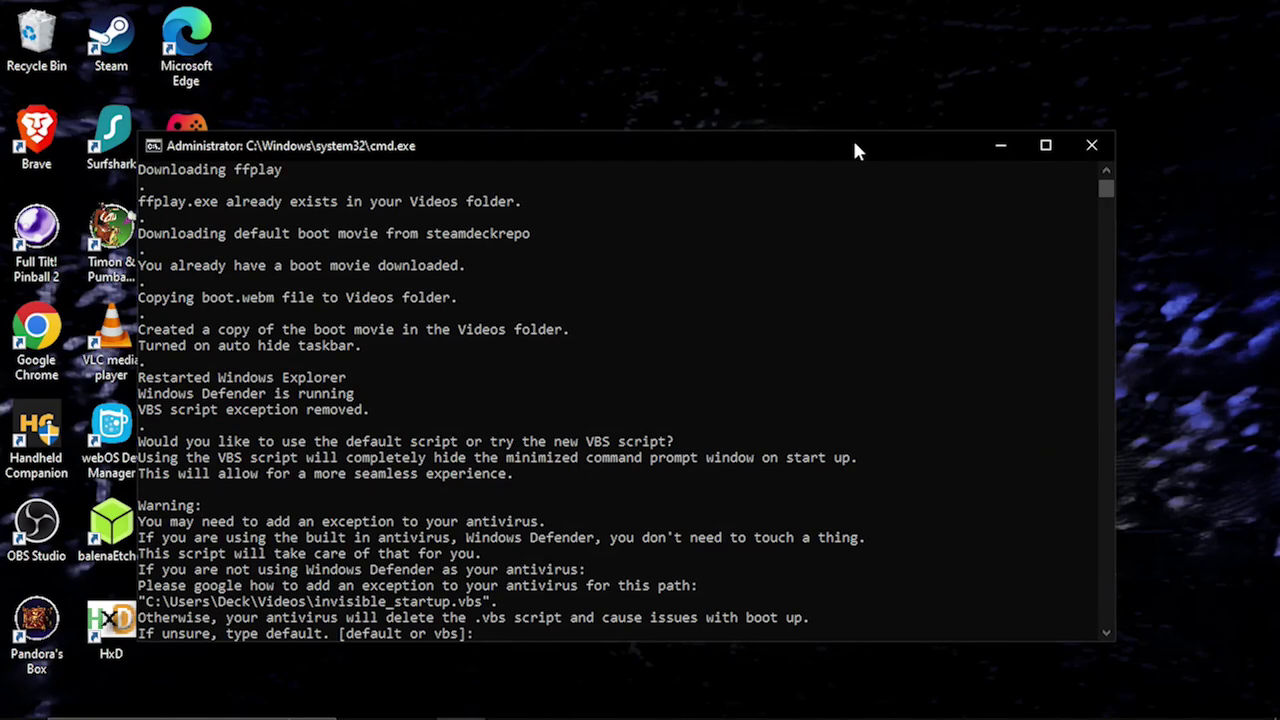
type("vbs")
key("Return")
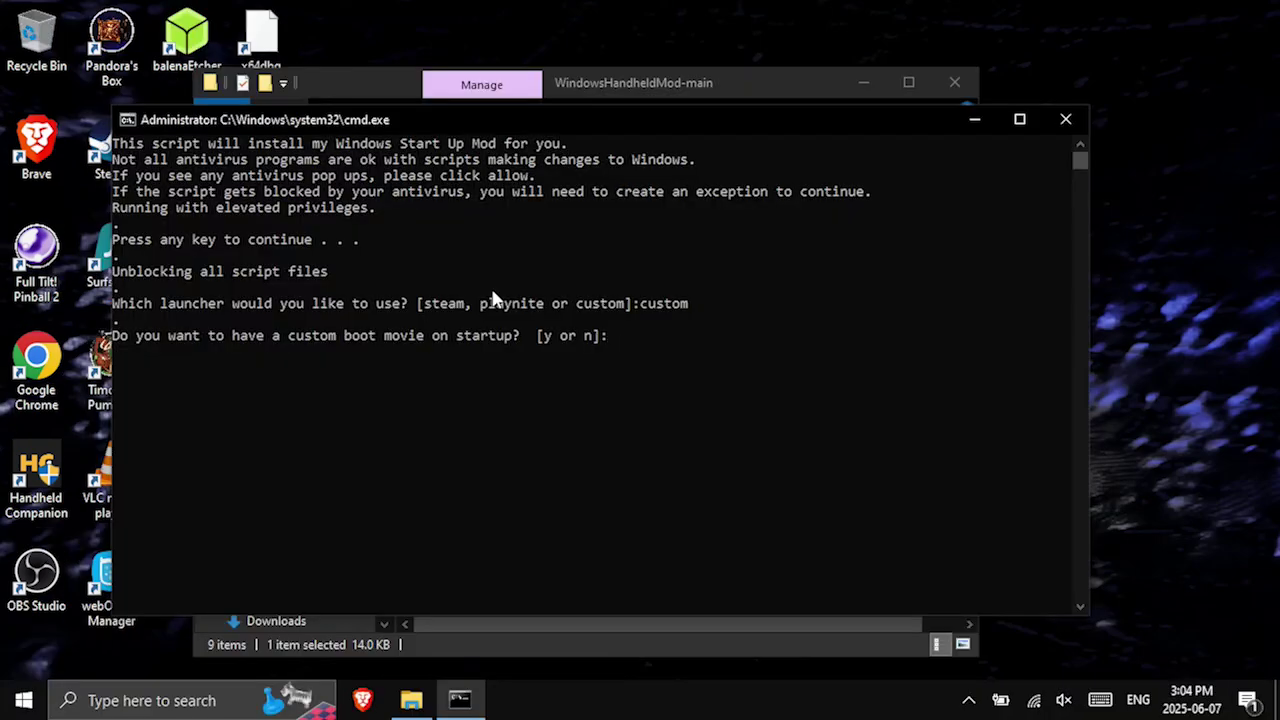
Decline a custom boot movie and paste the Steam.exe path as the launcher.
type("n")
key("Return")
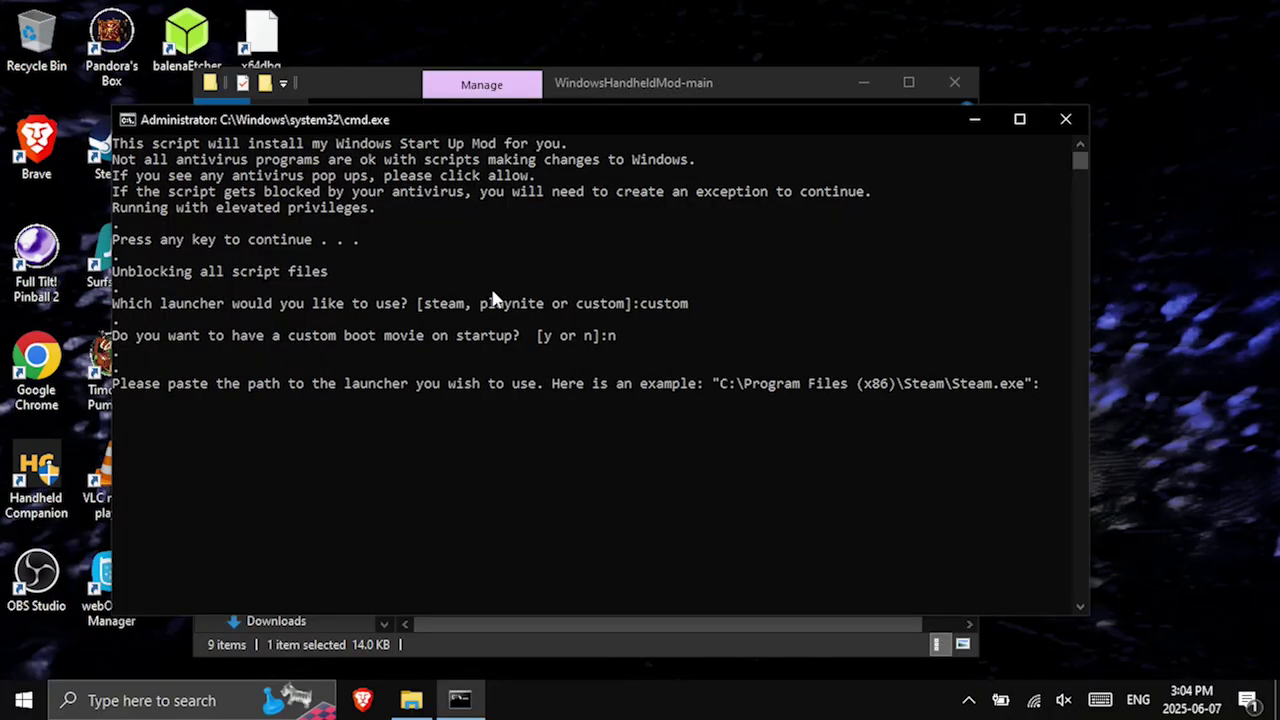
left_click_drag(711, 383, 1032, 383)
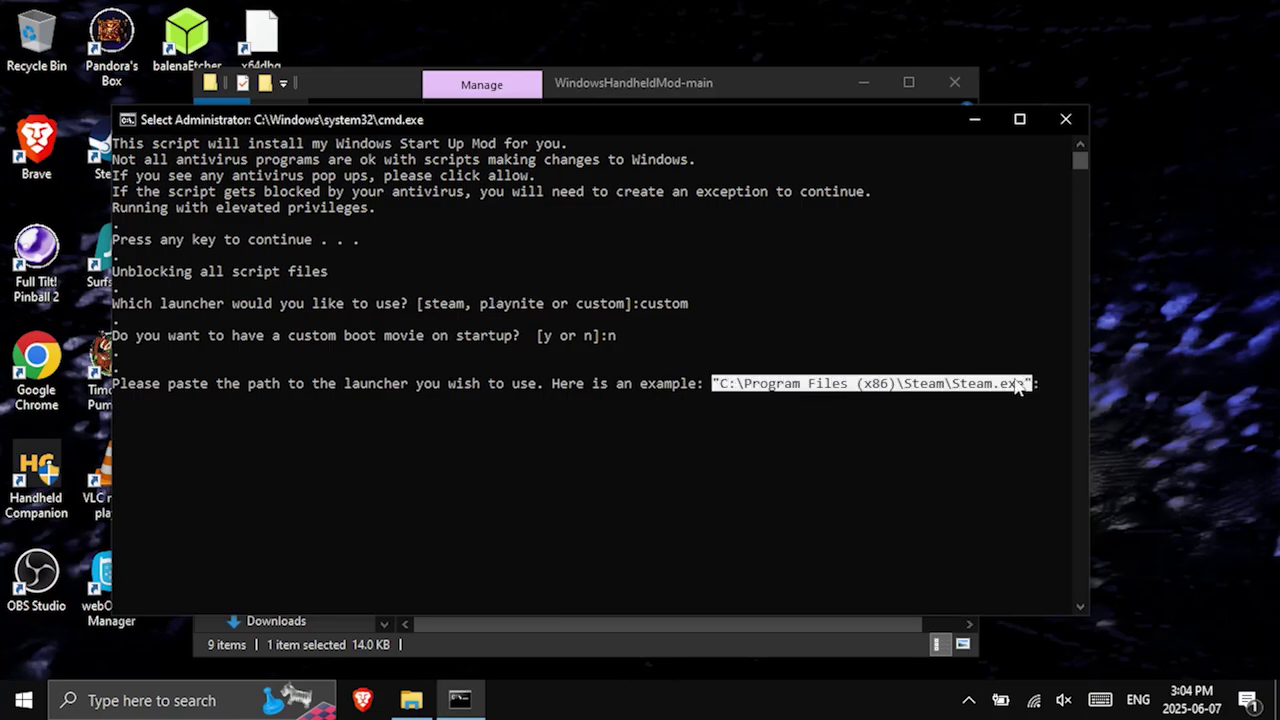
right_click(1030, 425)
right_click(1022, 409)
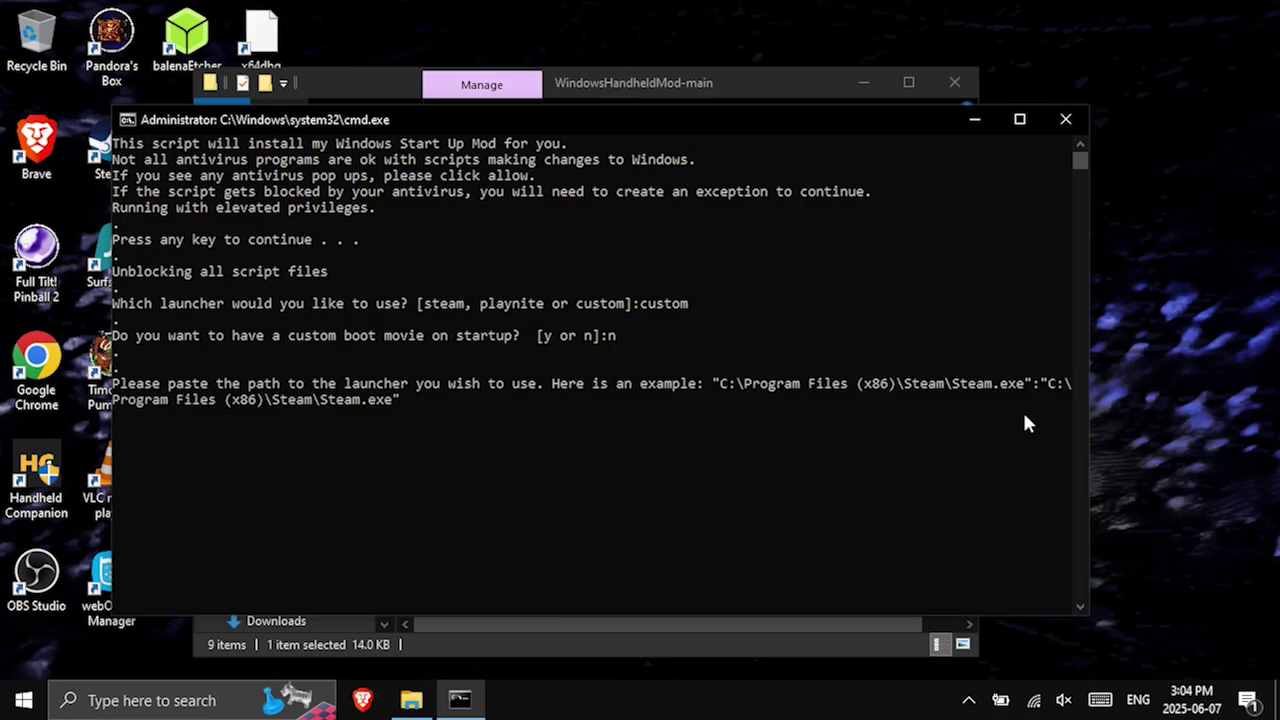
key("Return")
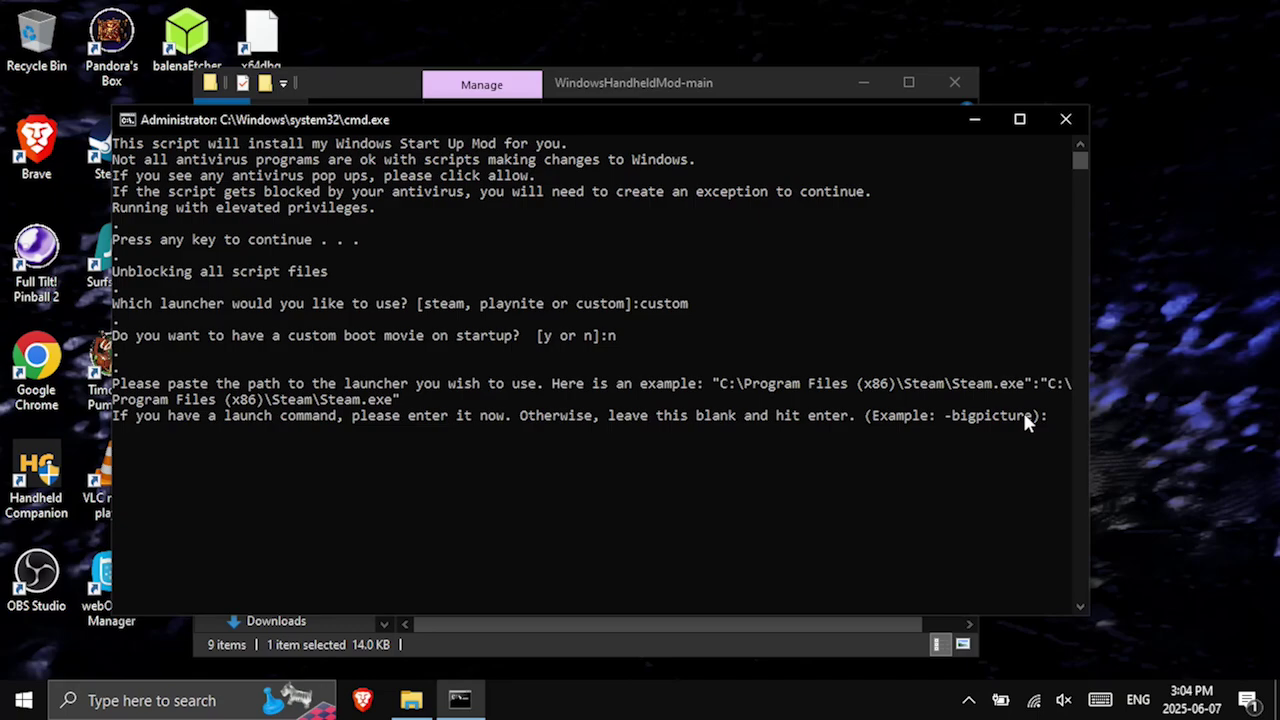
Use -bigpicture as the launch command and pick the VBS startup script to finish installing.
type("-bigpicture")
left_click_drag(1096, 400, 1215, 398)
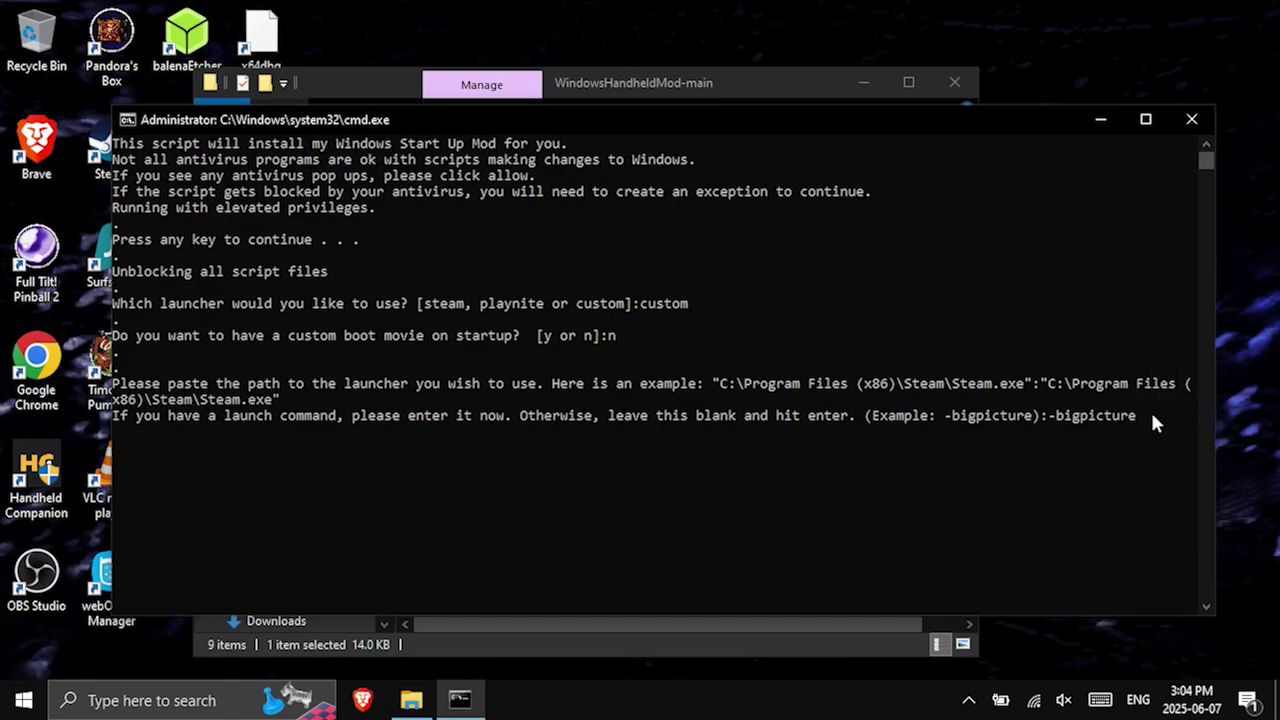
key("Return")
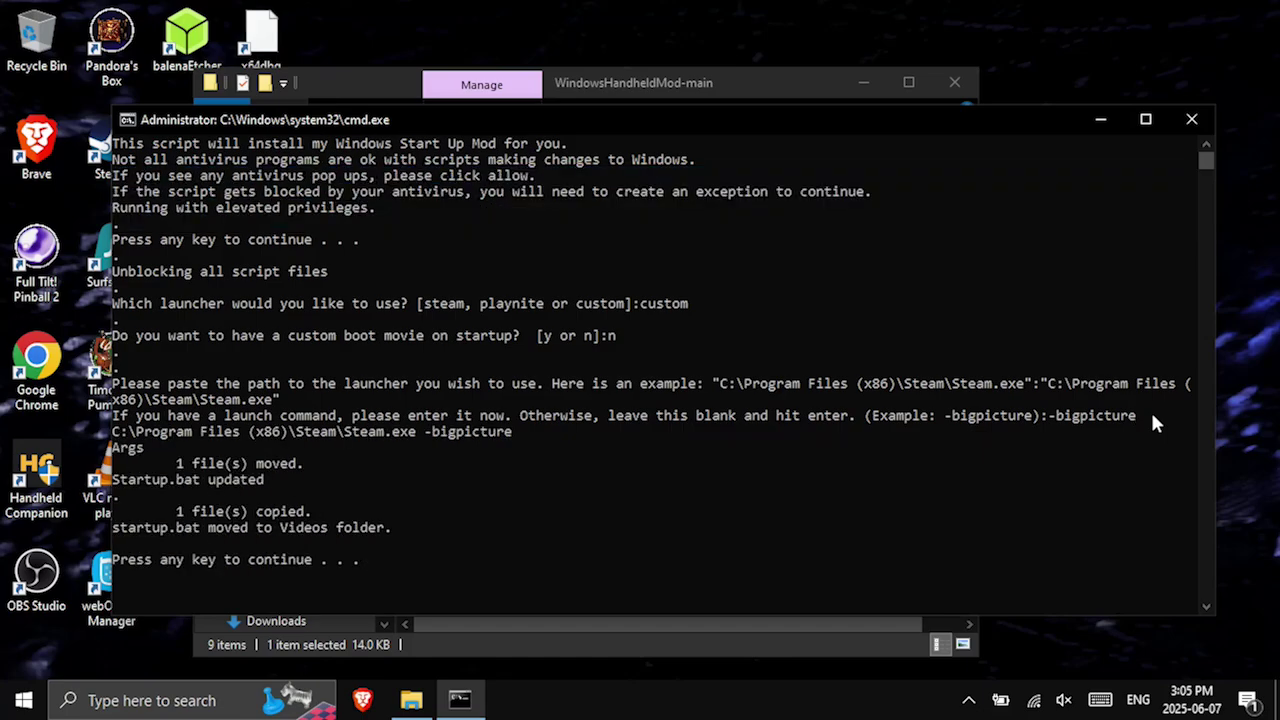
key("Return")
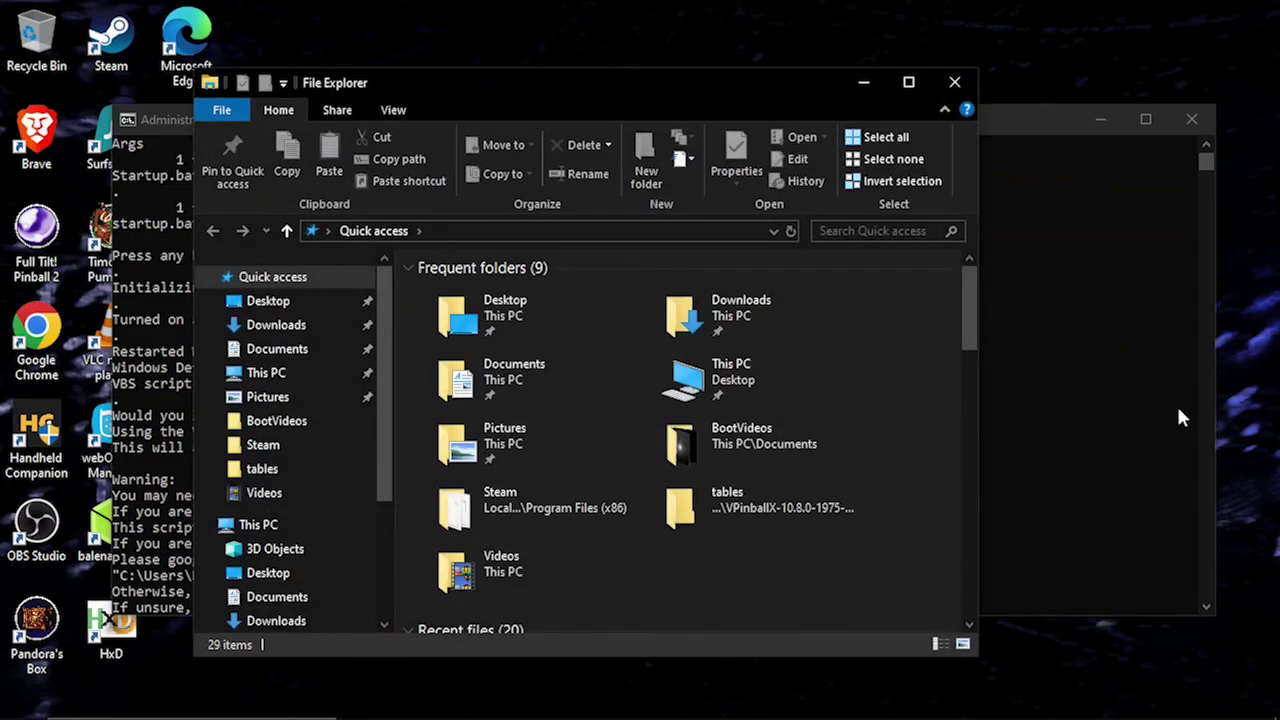
left_click(1109, 423)
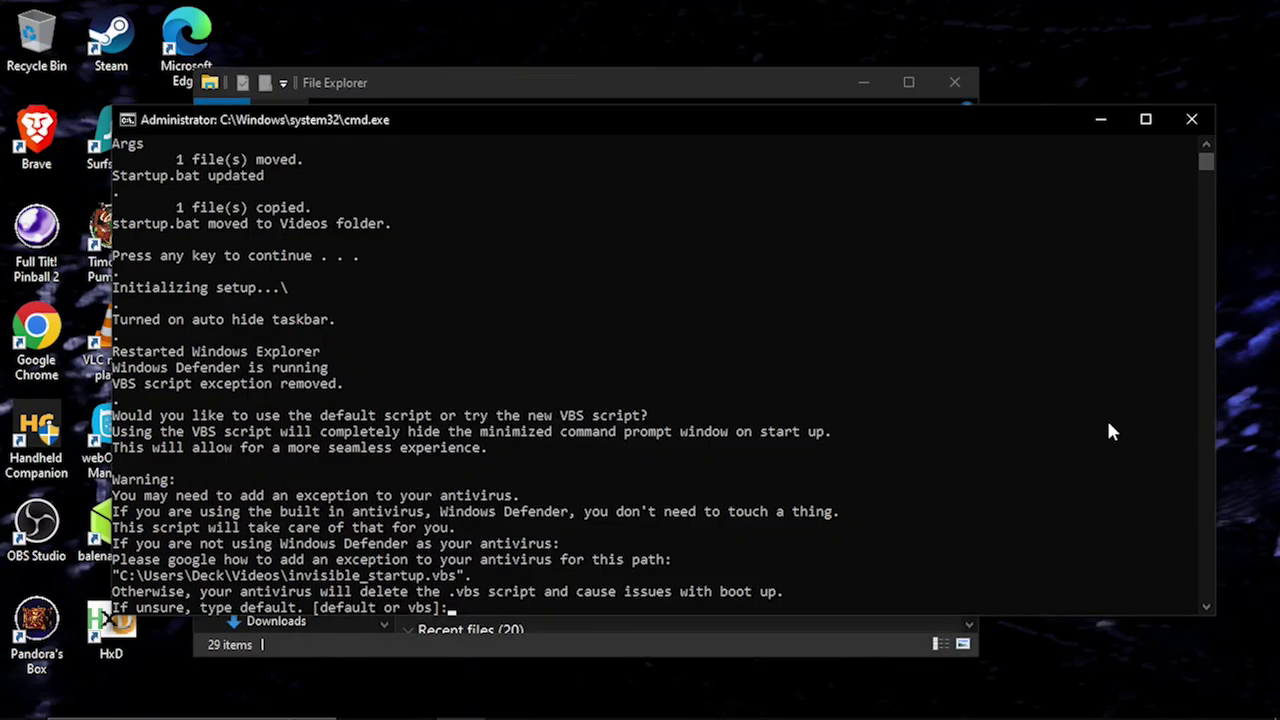
type("vbs")
key("Return")
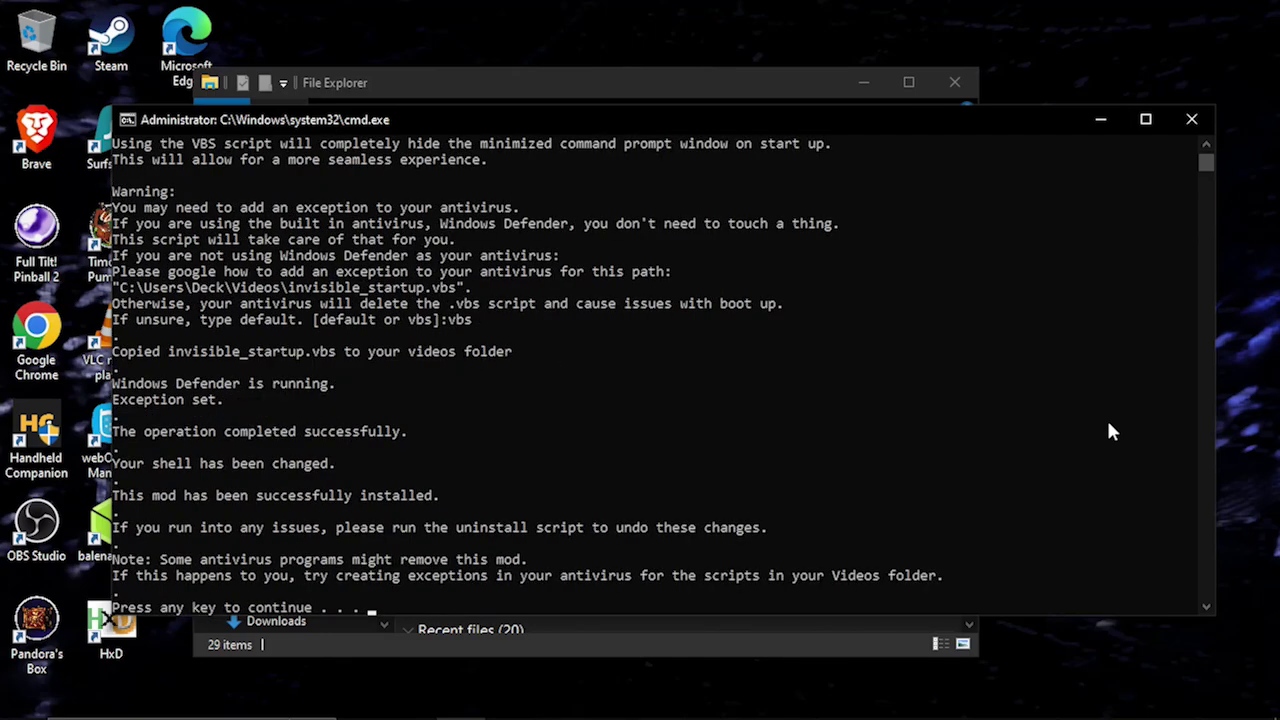
key("Return")
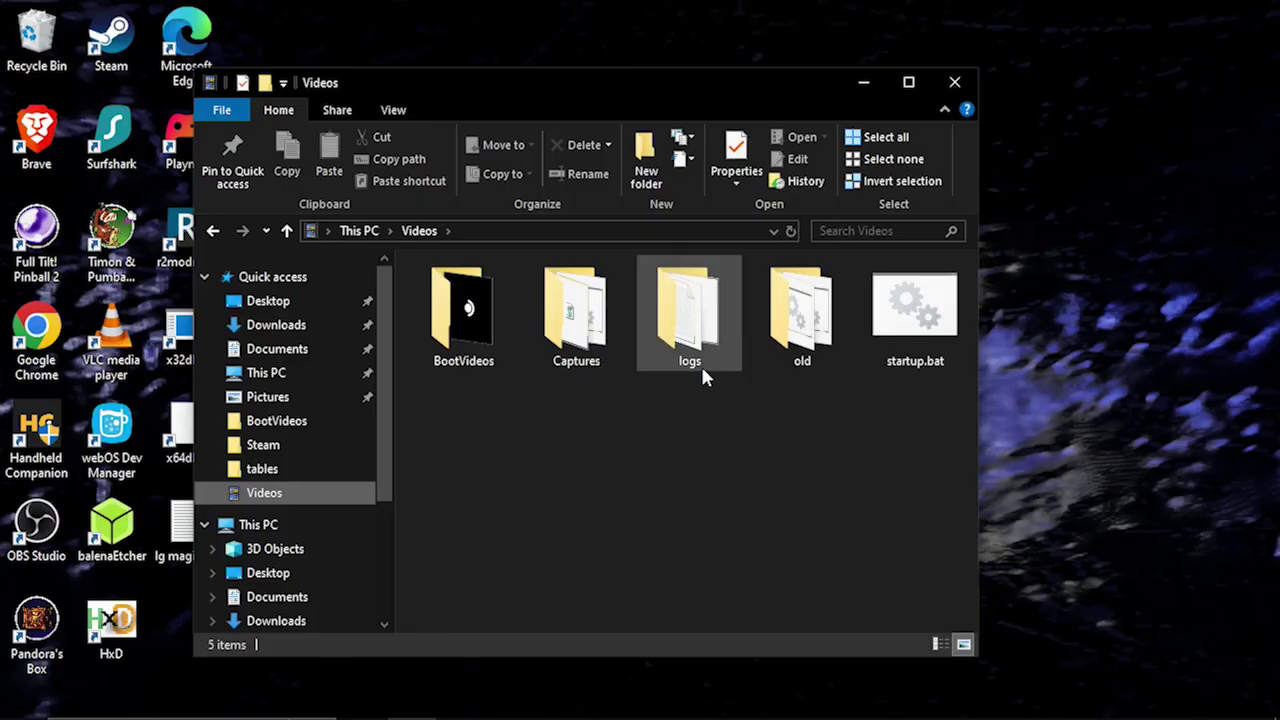
Edit startup.bat in Notepad so its wait reads timeout /t 10, then save and close it.
left_click(921, 334)
right_click(921, 334)
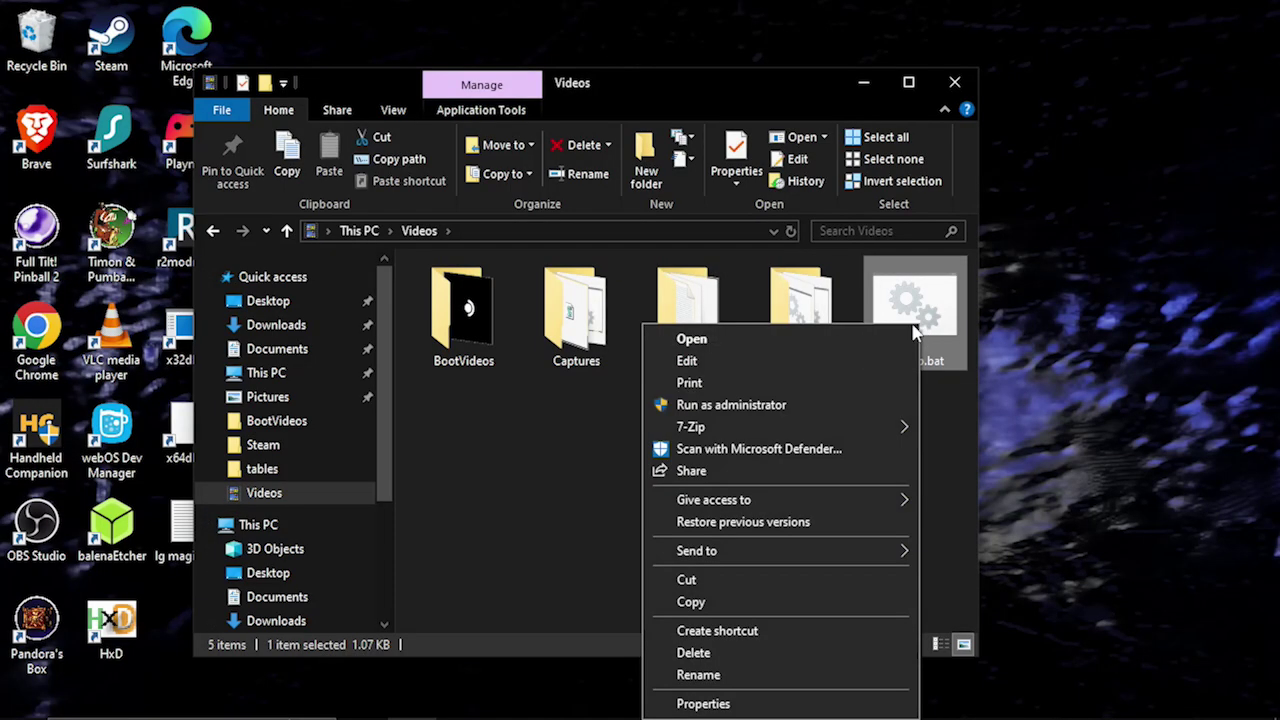
left_click(837, 357)
scroll(765, 366, "down", 5)
left_click(355, 348)
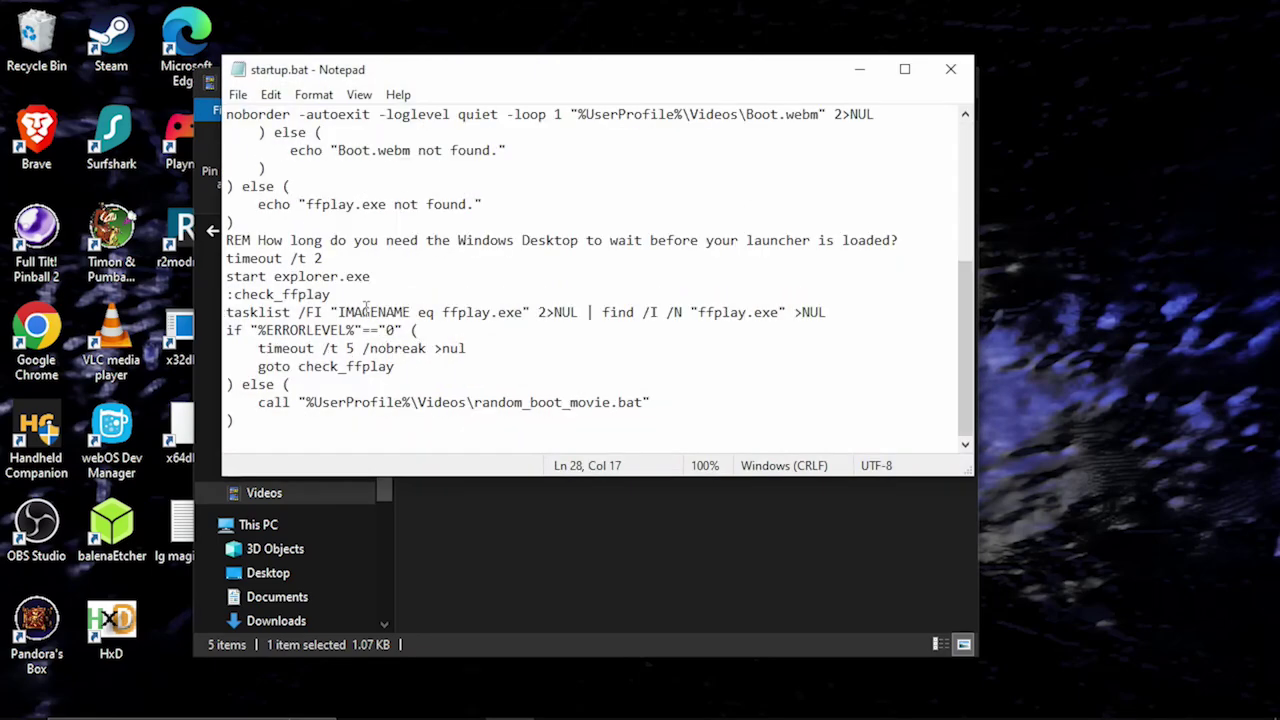
left_click(336, 258)
key("BackSpace")
type("10")
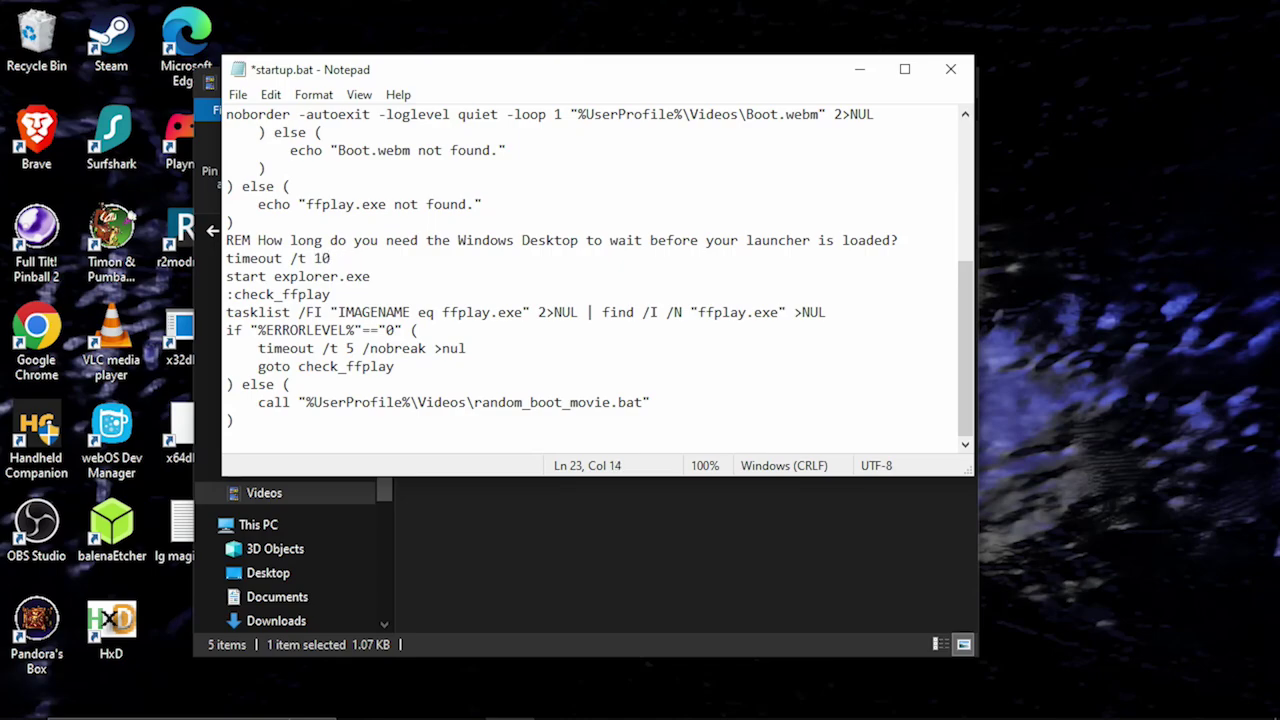
key("ctrl+s")
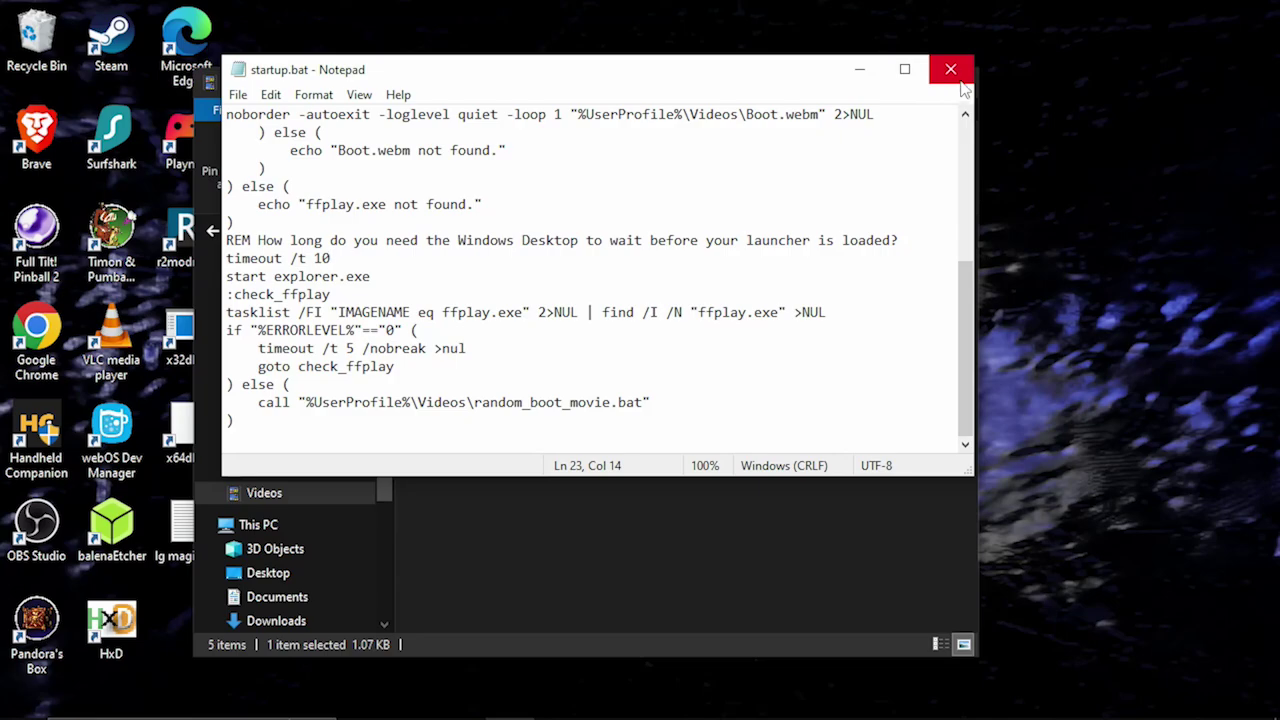
left_click(953, 72)
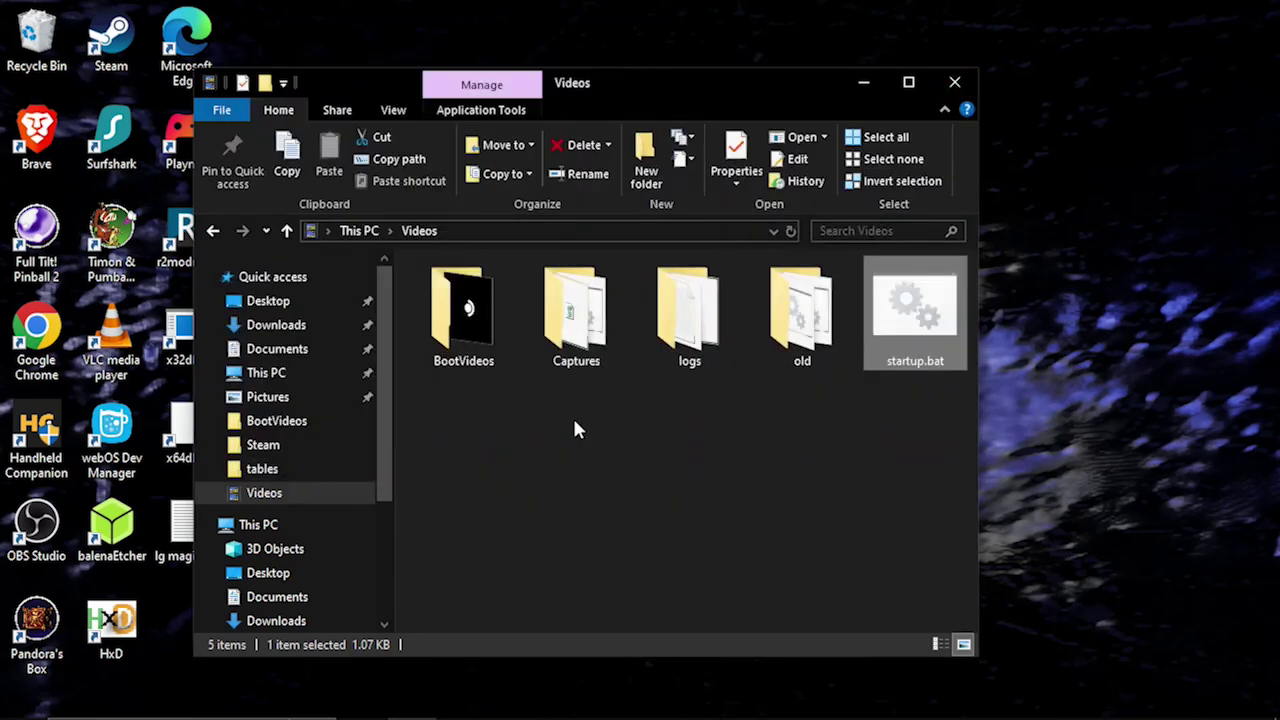
left_click(520, 450)
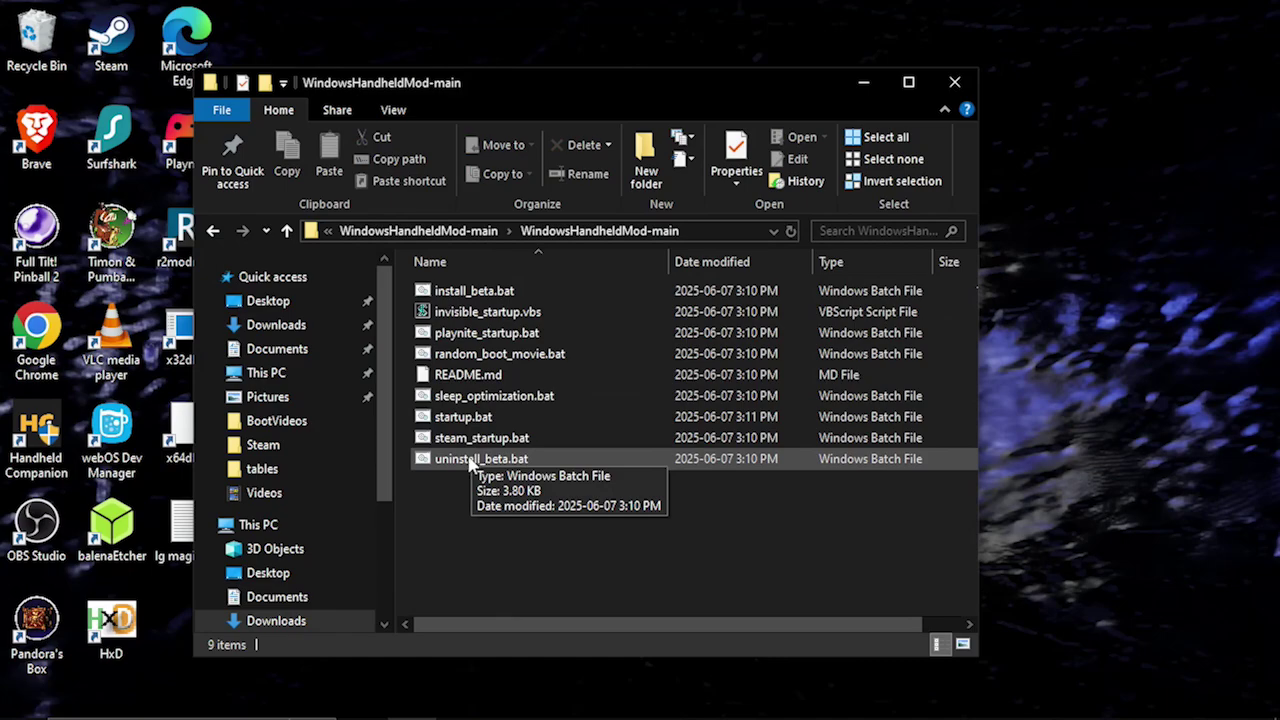
Run uninstall_beta.bat through to completion and close its console.
double_click(470, 459)
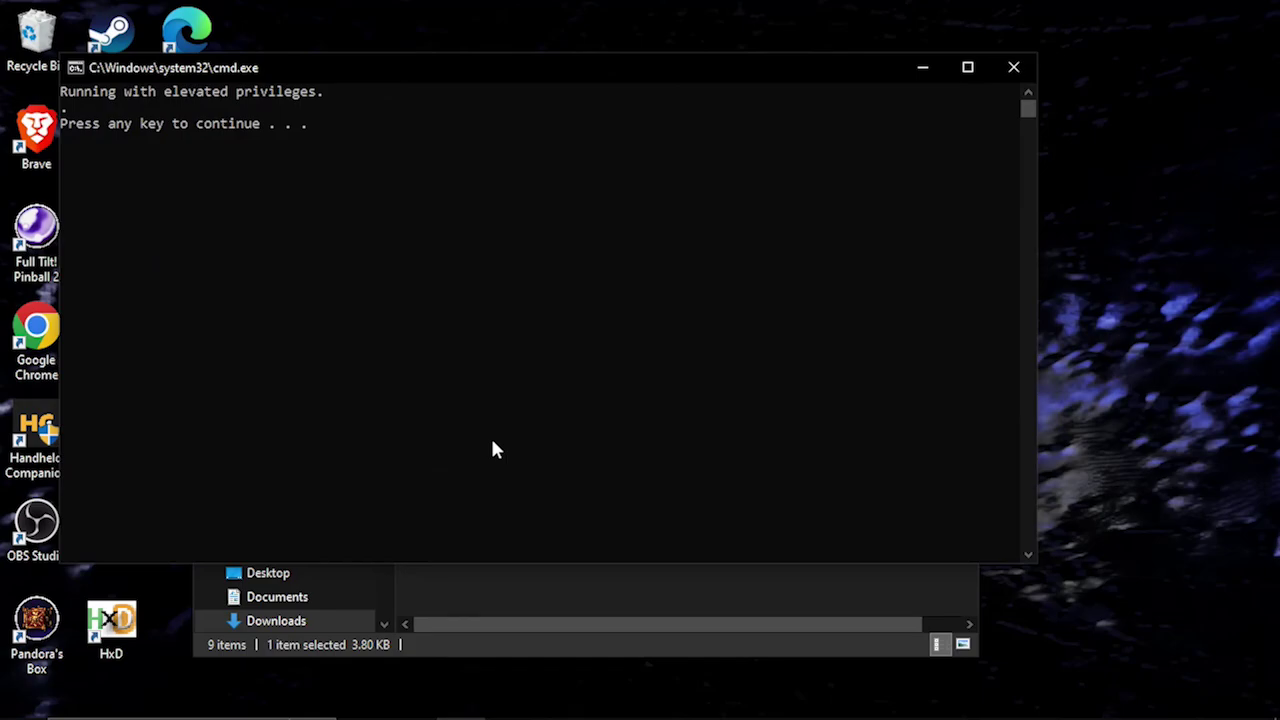
key("Return")
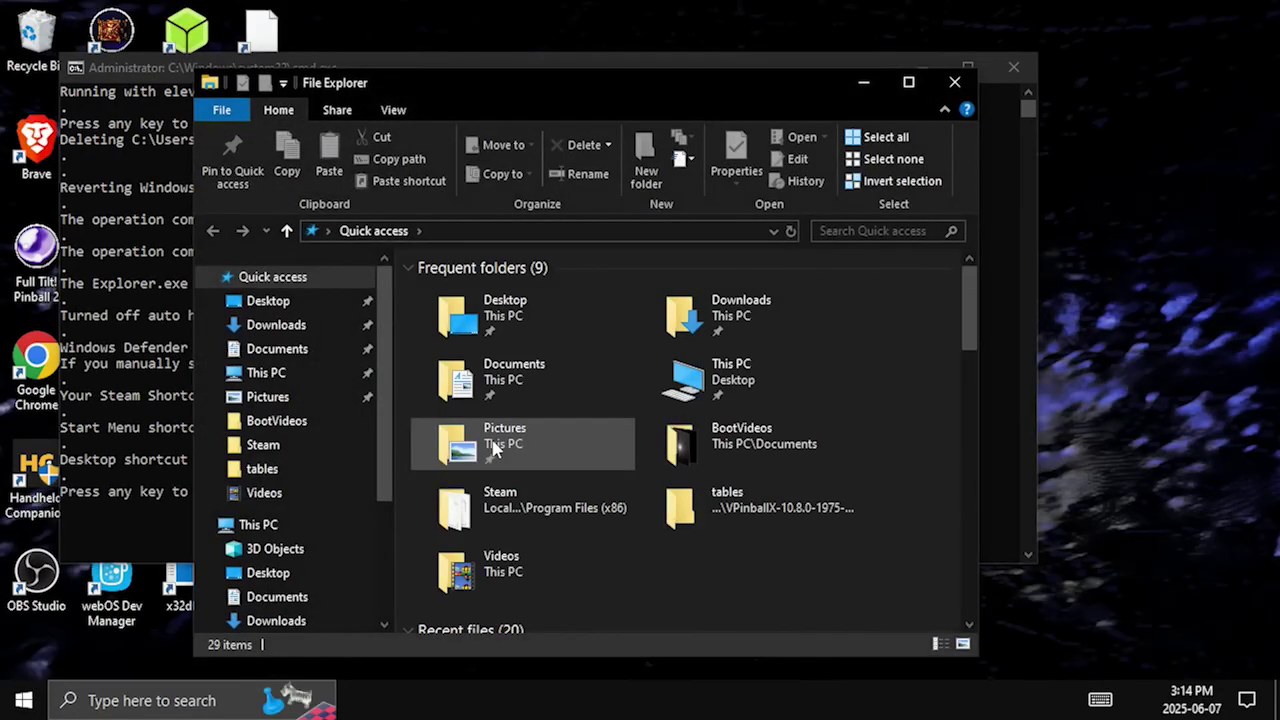
left_click(95, 362)
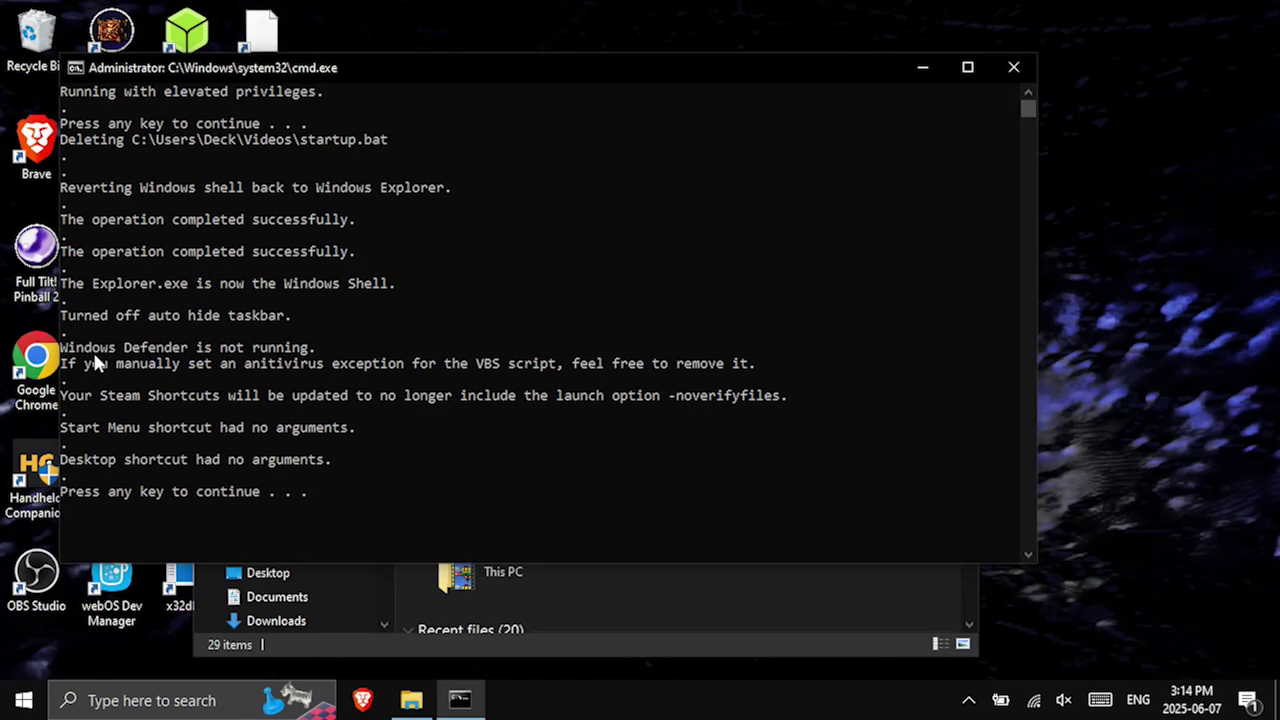
key("Return")
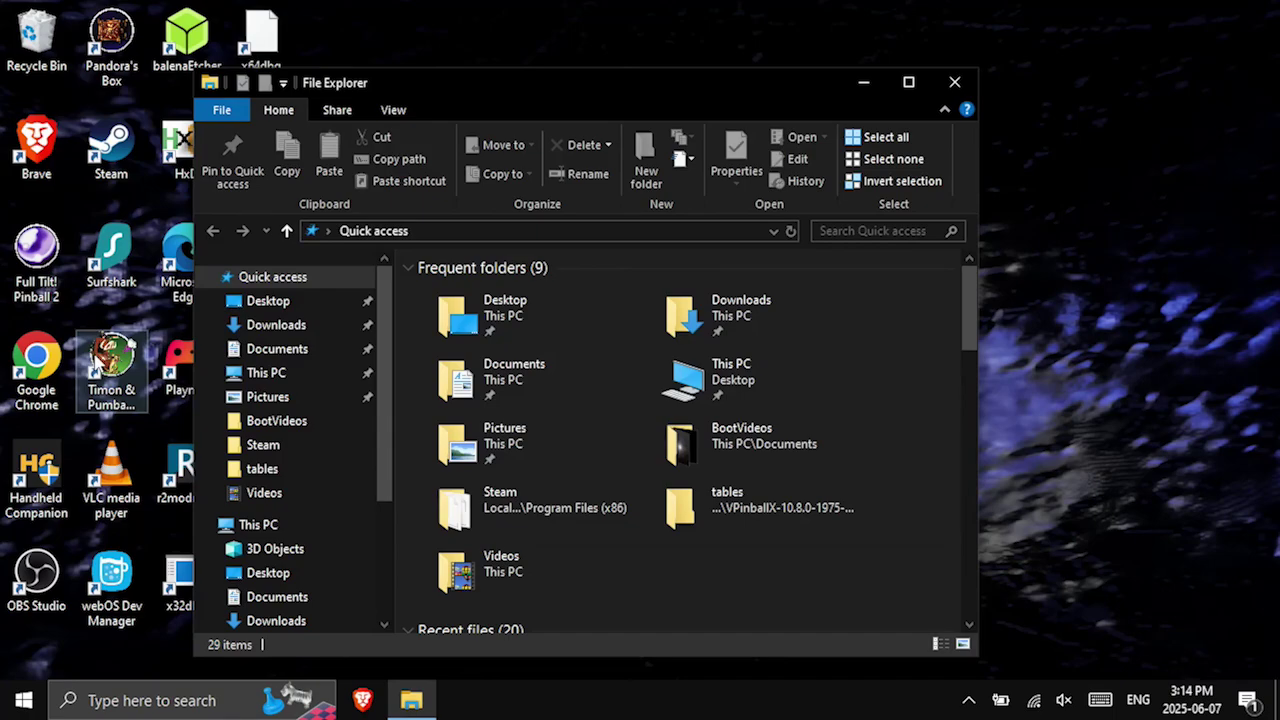